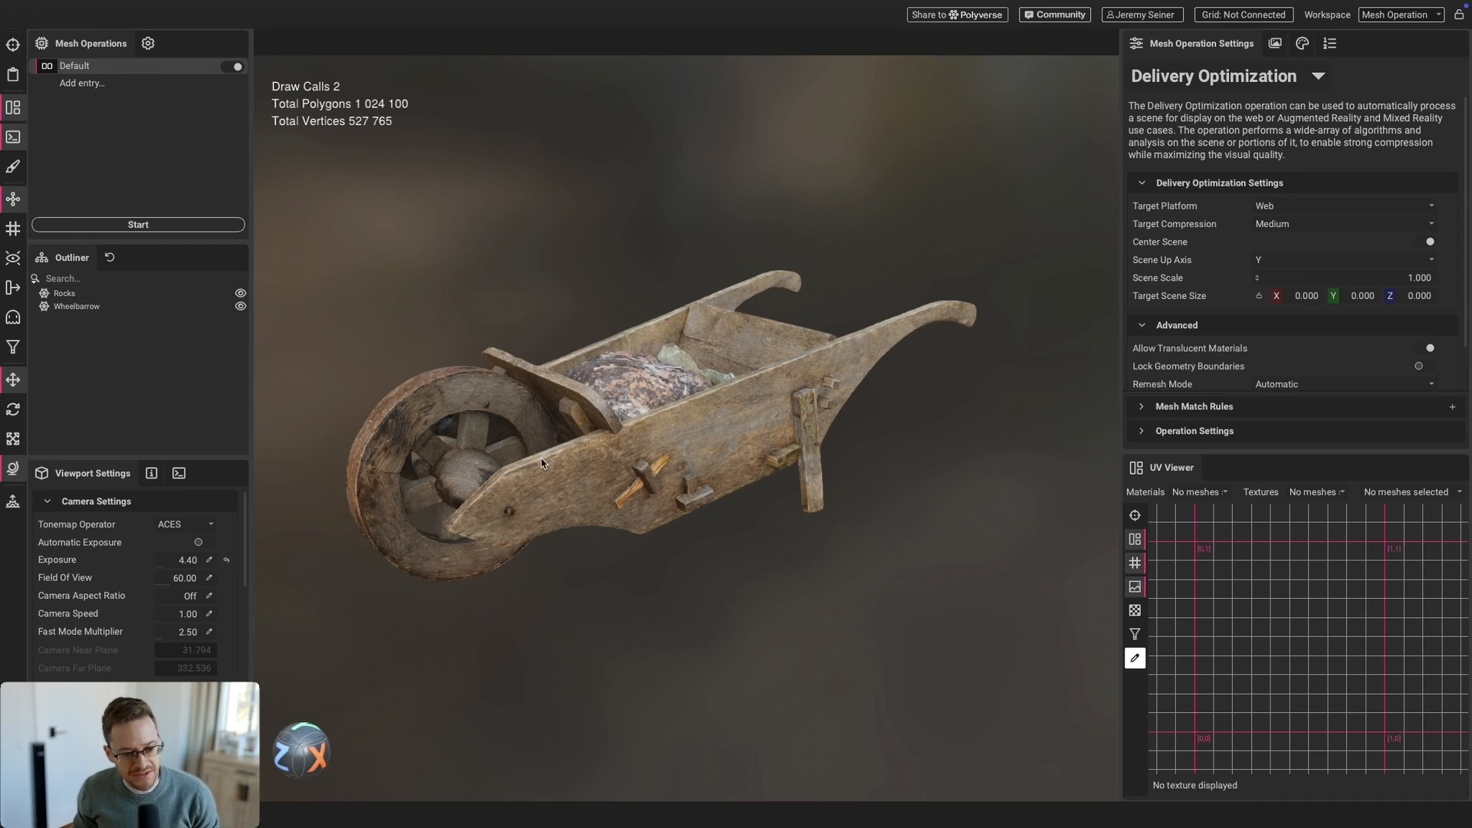
Select the wheelbarrow and the rocks in turn to examine each mesh's polygon density, UV layout and texture size
mouse_move(659, 381)
mouse_down()
mouse_move(659, 422)
mouse_move(656, 381)
mouse_up()
click(712, 443)
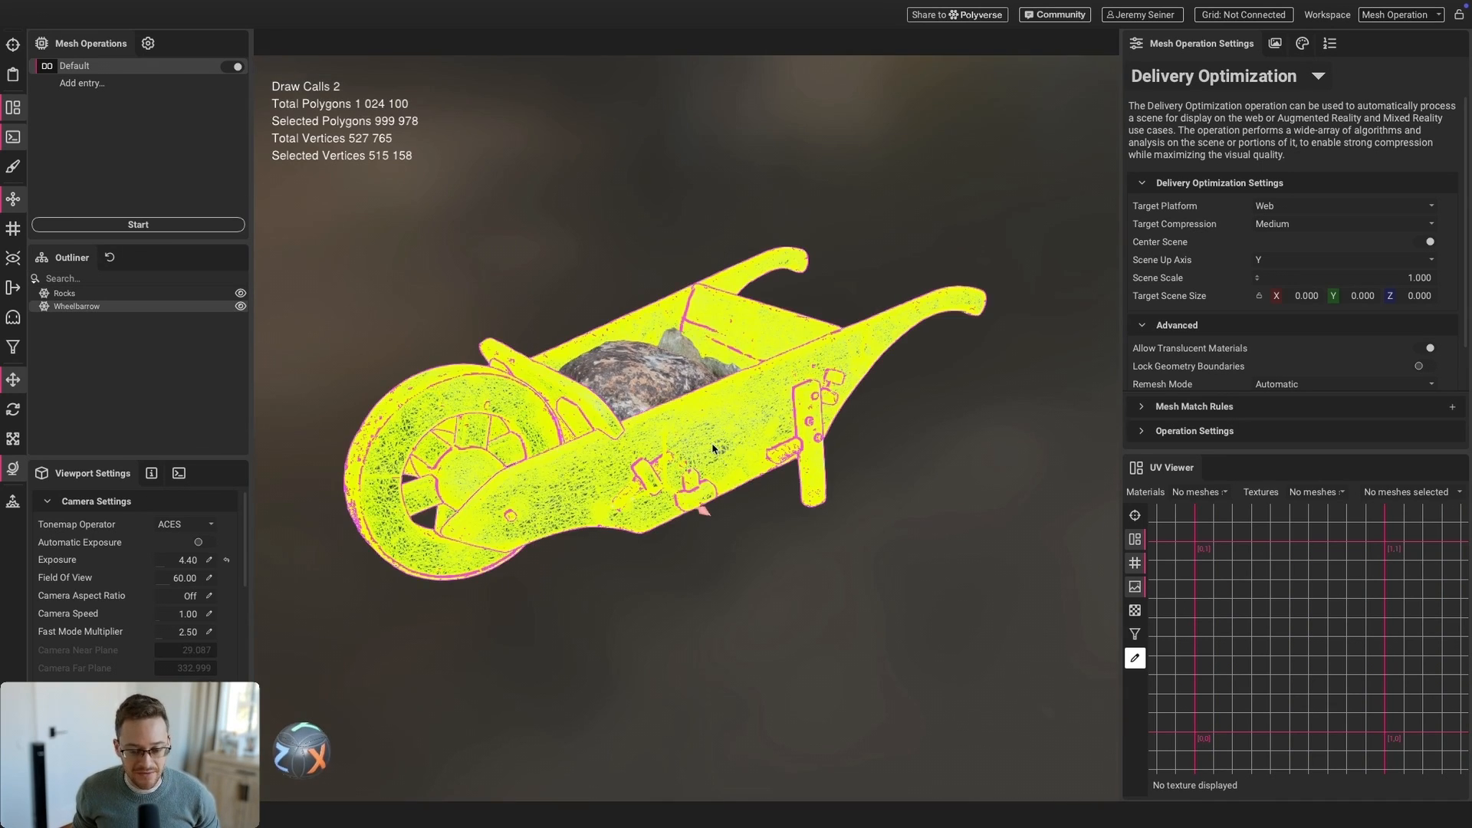
scroll(713, 463, up, 5)
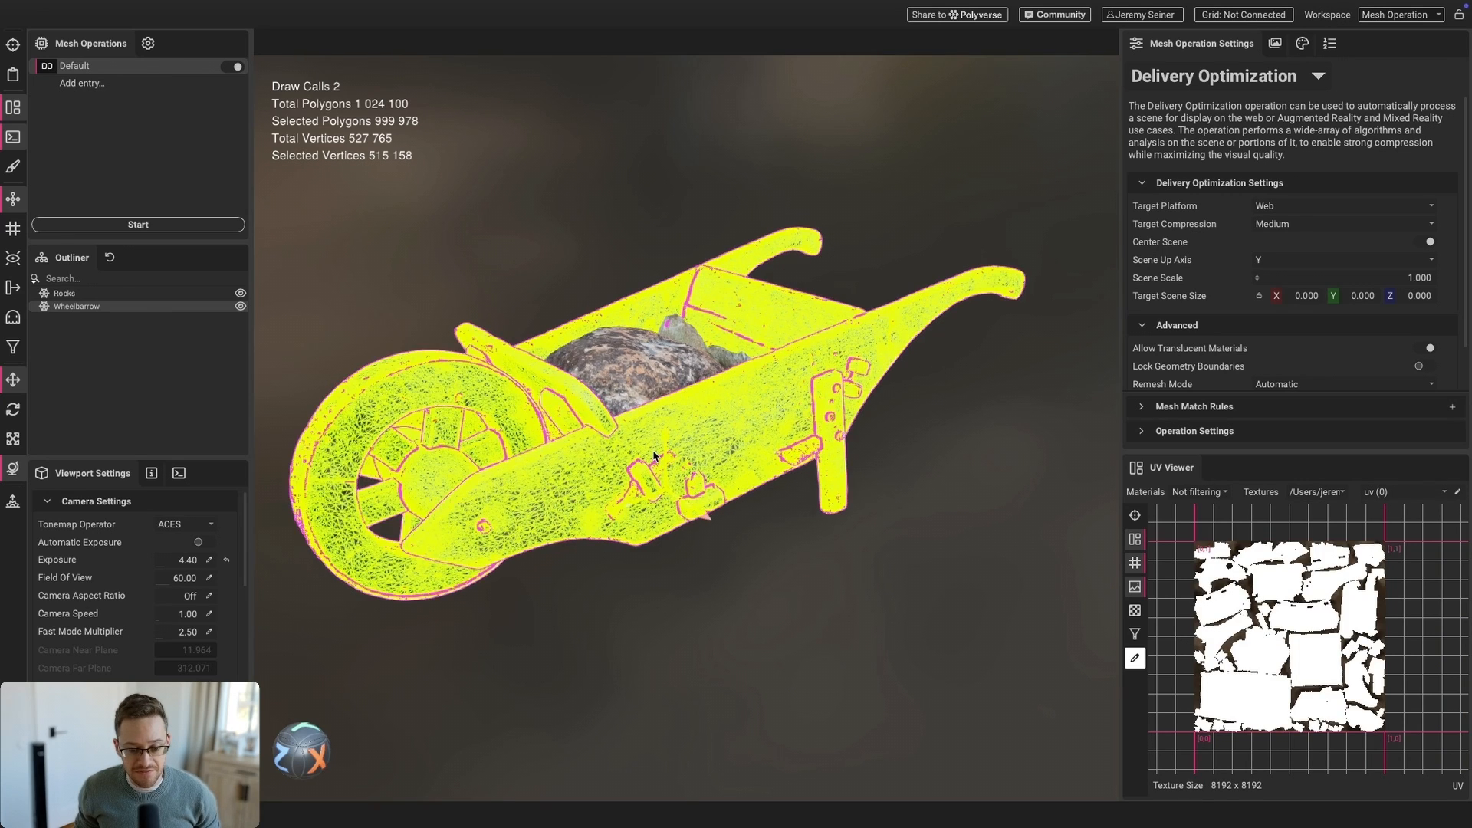
scroll(654, 456, down, 5)
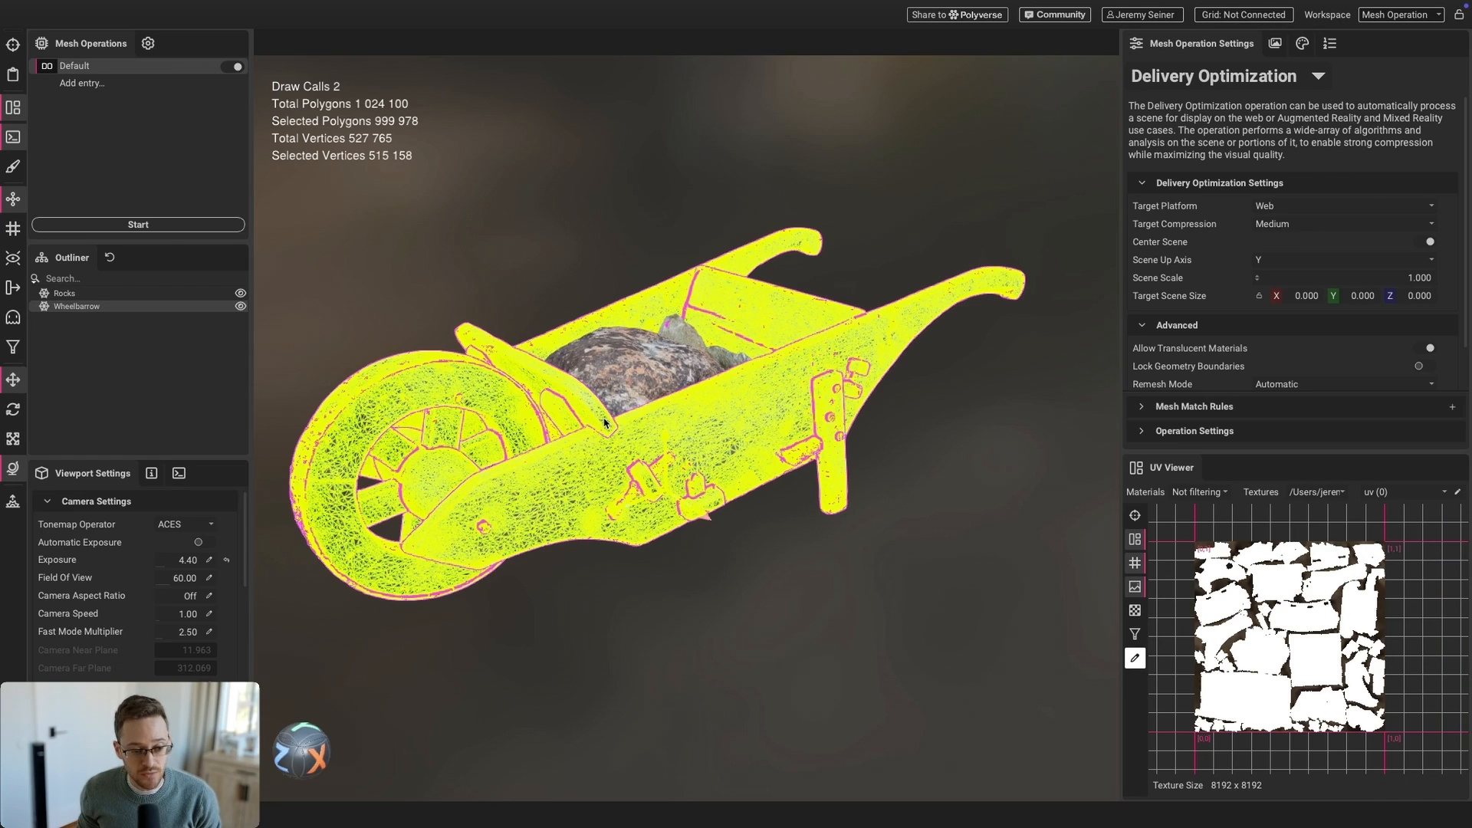
click(664, 348)
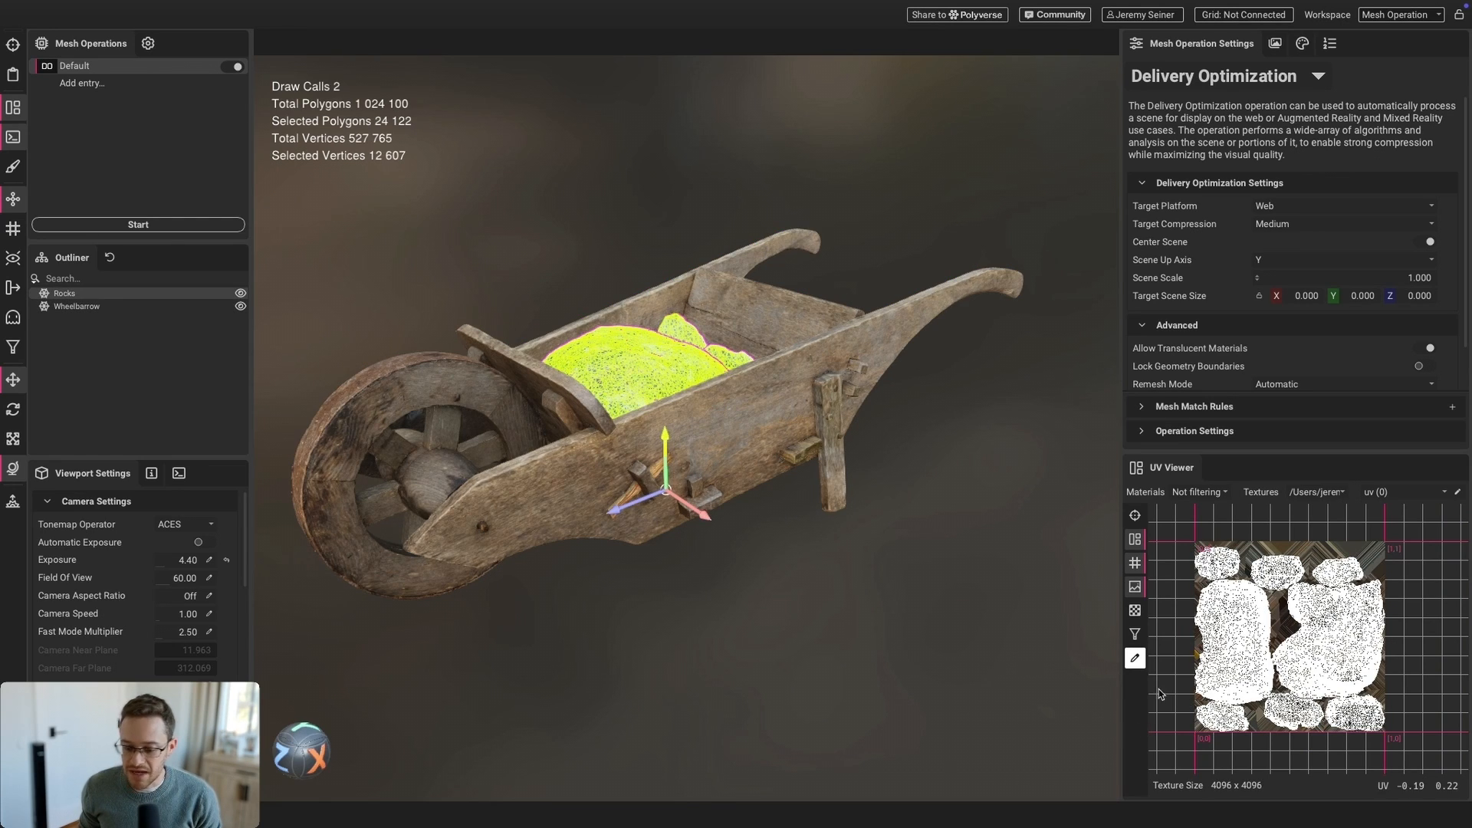
click(789, 586)
scroll(789, 586, down, 2)
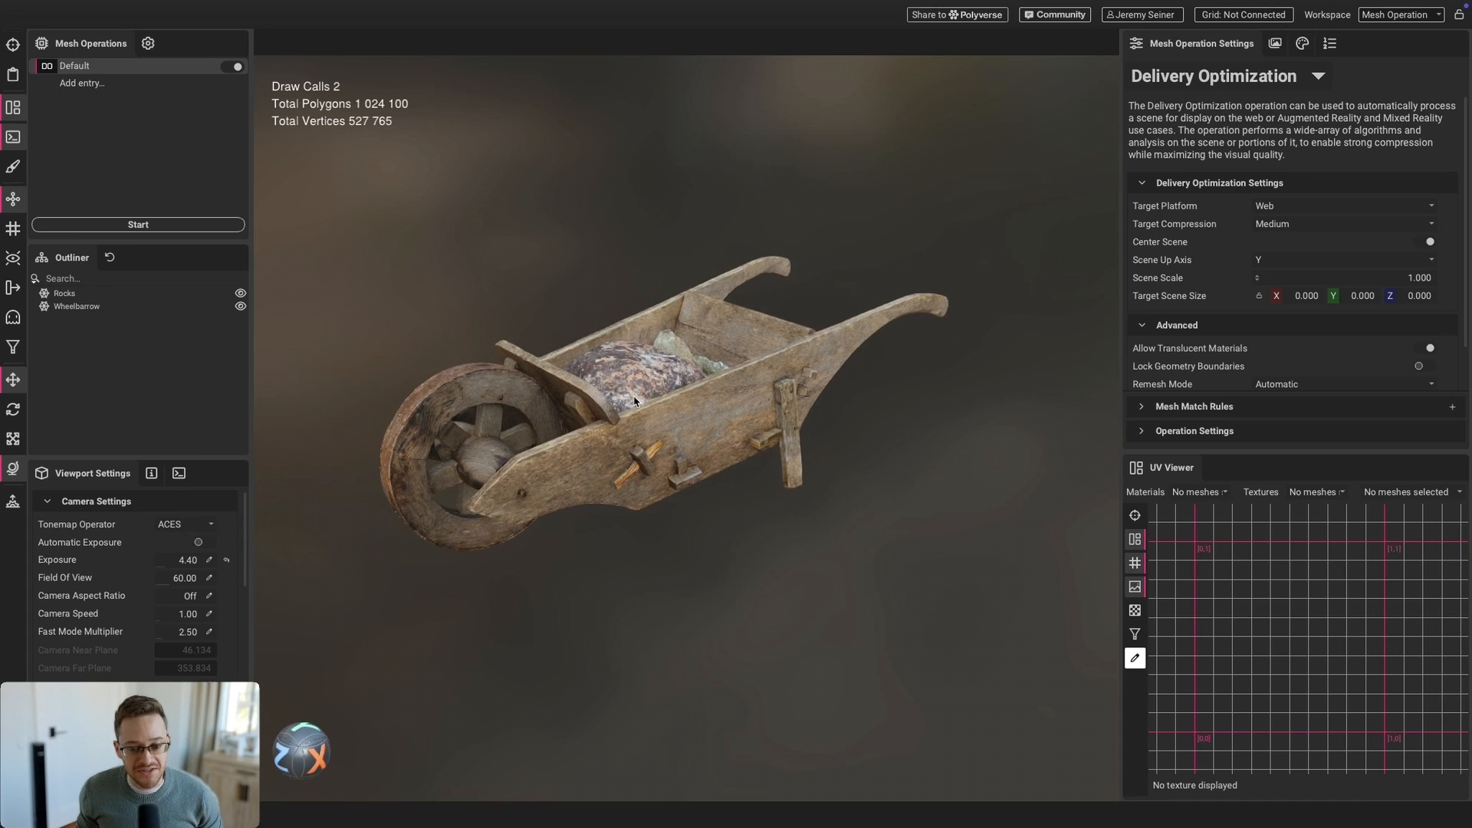
scroll(636, 398, up, 1)
scroll(630, 400, down, 1)
drag(597, 424, 645, 448)
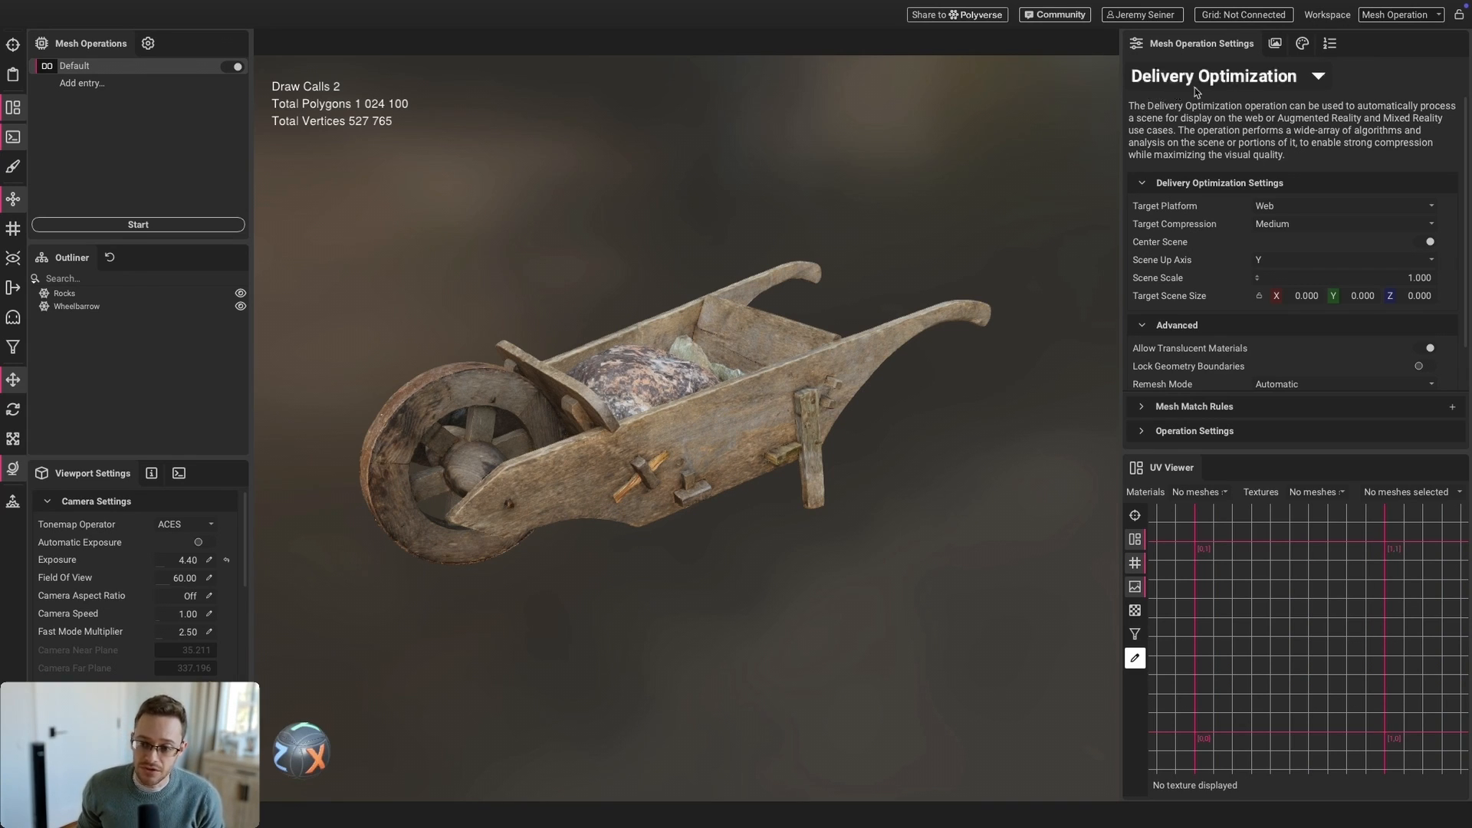
Set the Delivery Optimization target platform to AR, keeping medium compression, and run the mesh operation
click(1257, 83)
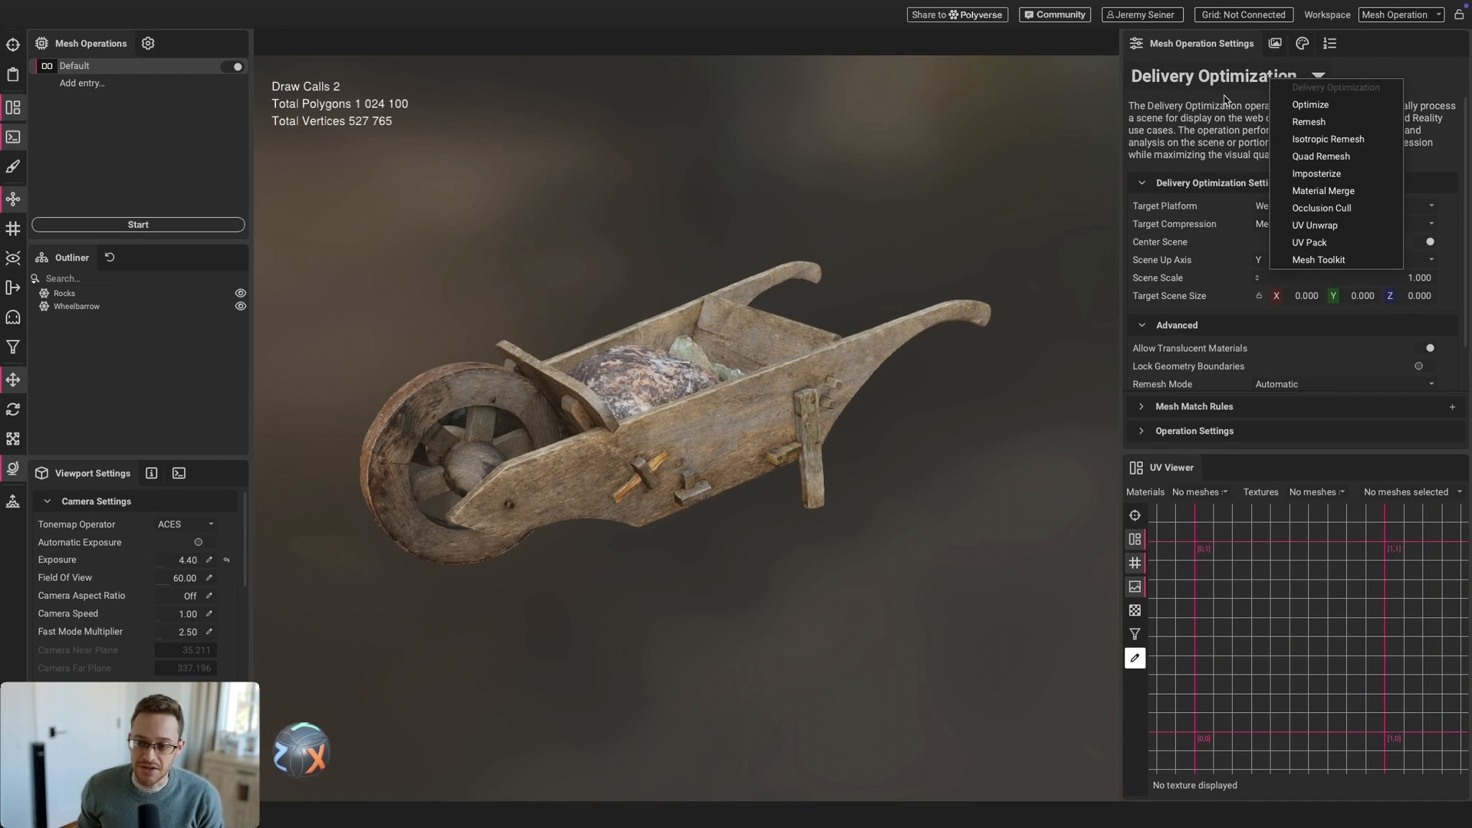
click(1225, 99)
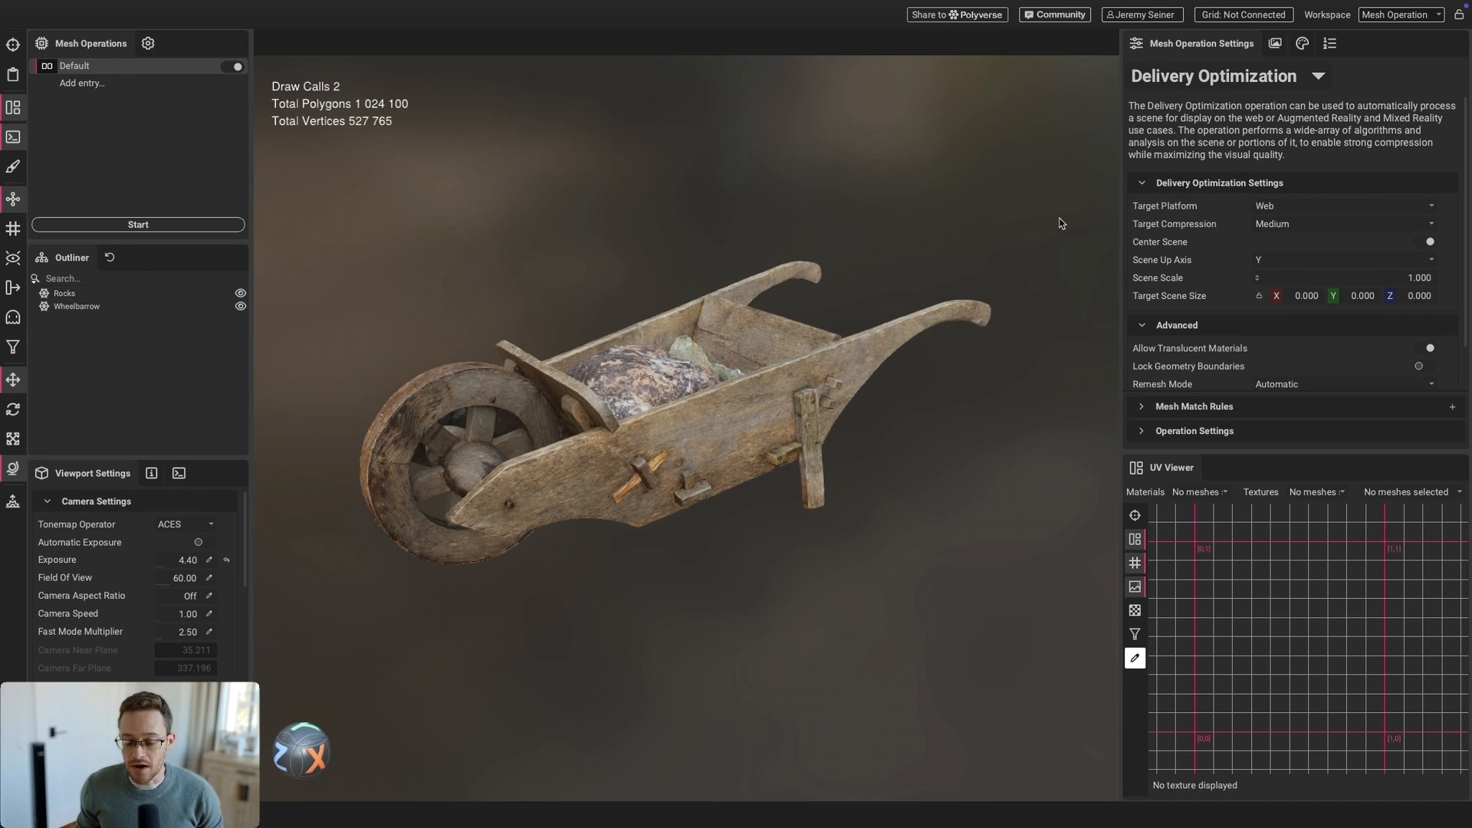
click(1280, 207)
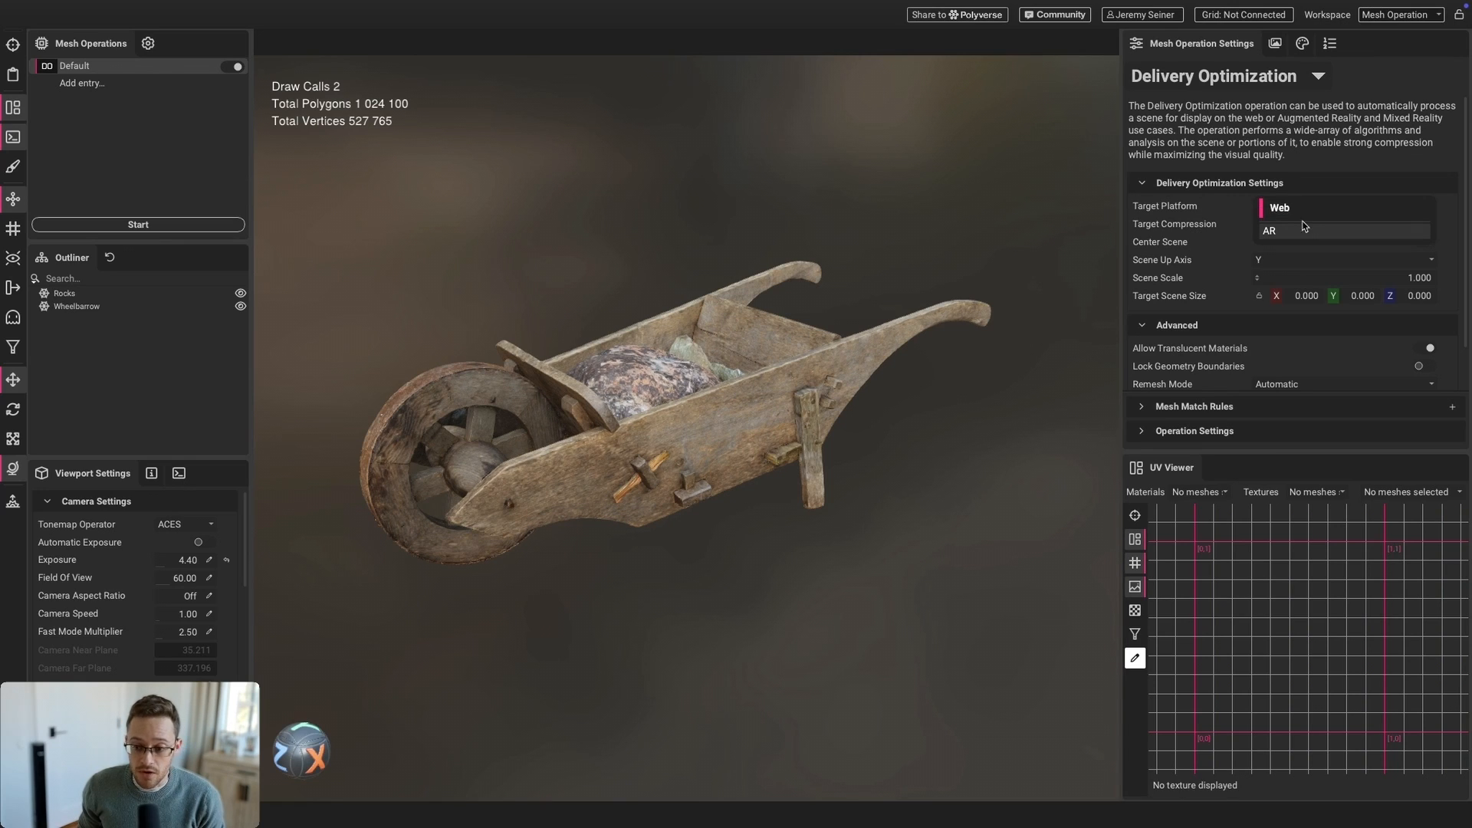
click(1280, 232)
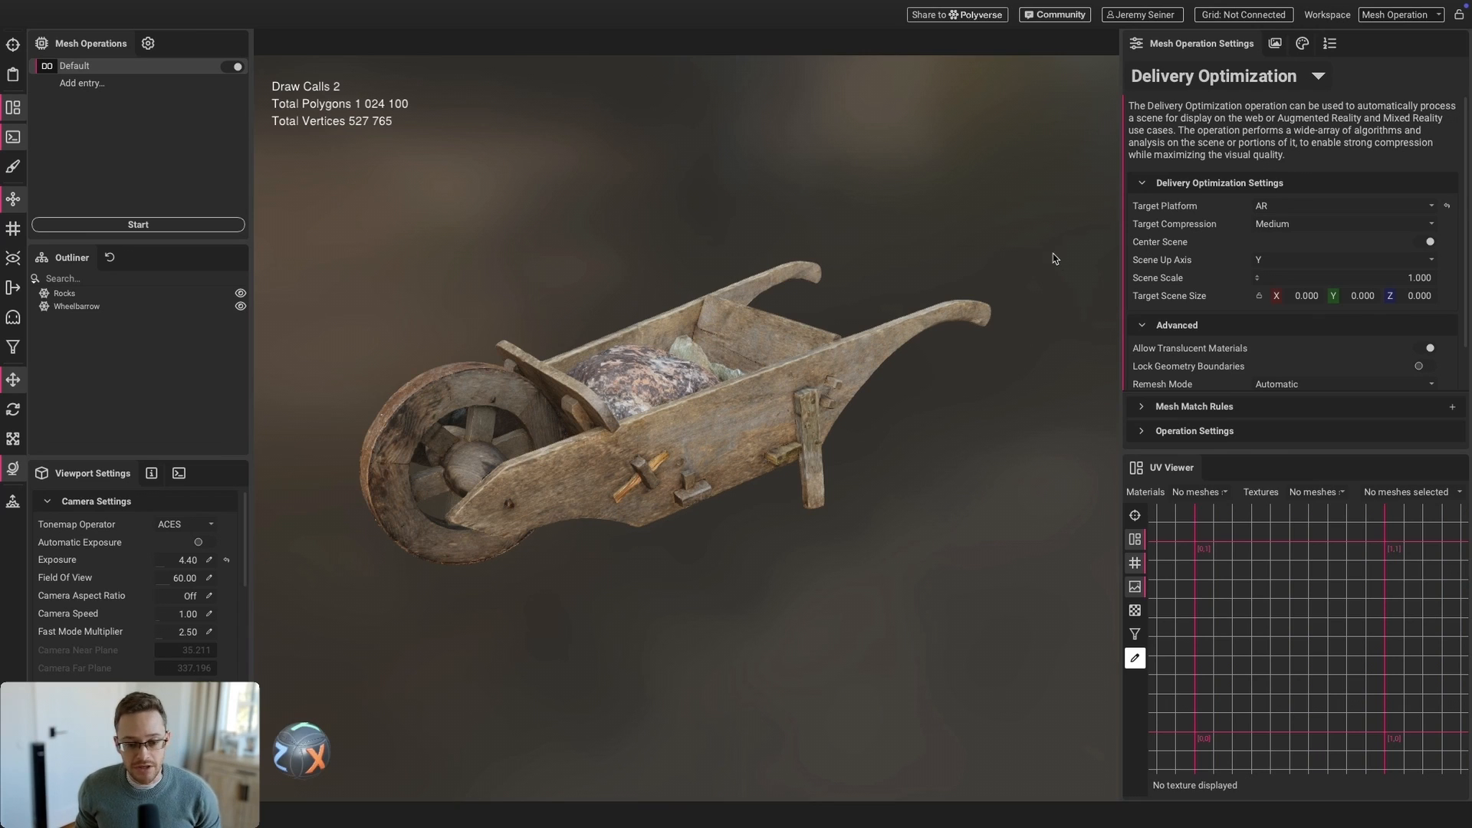
click(169, 226)
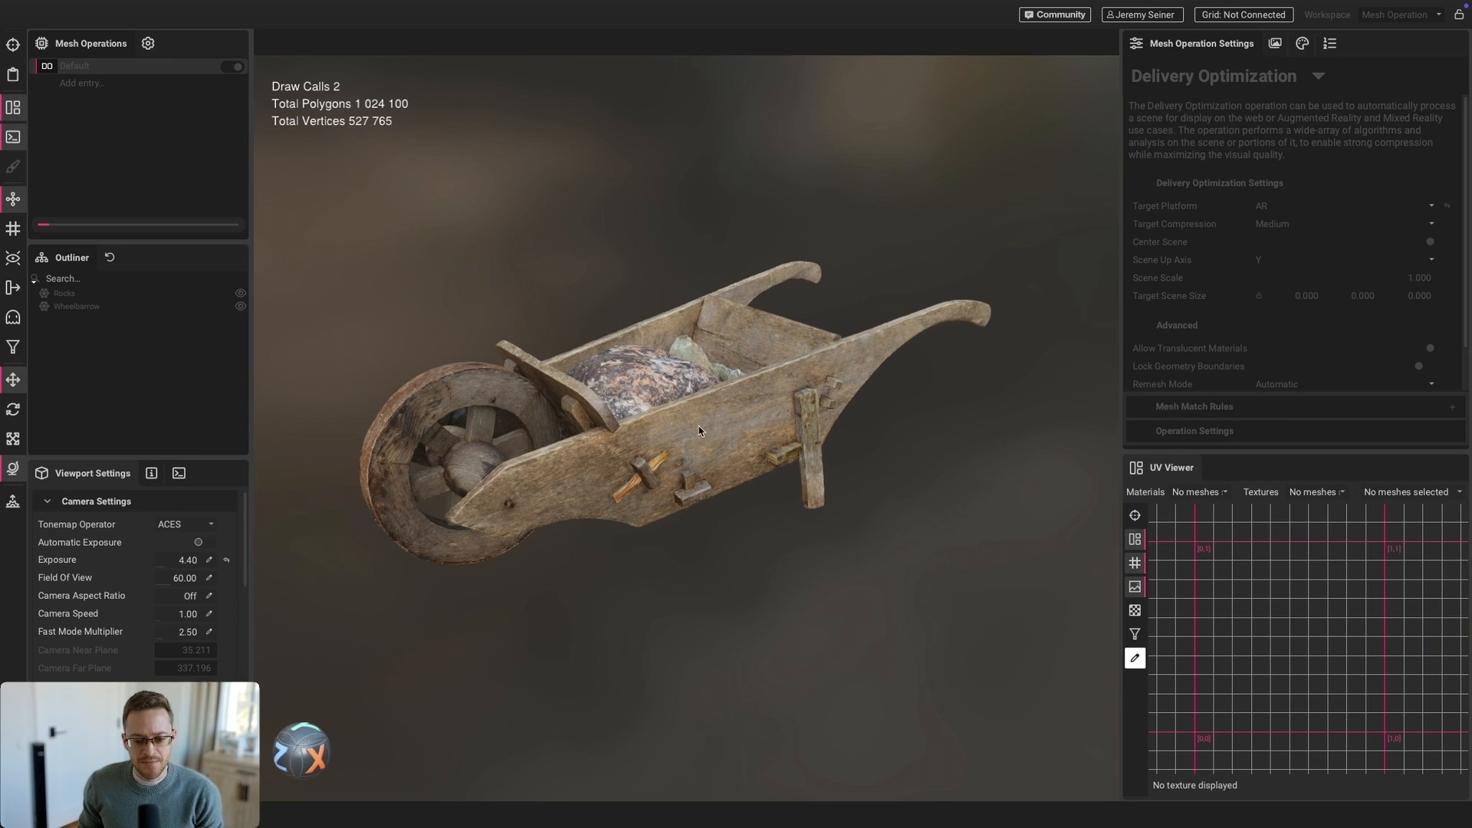
scroll(686, 442, up, 3)
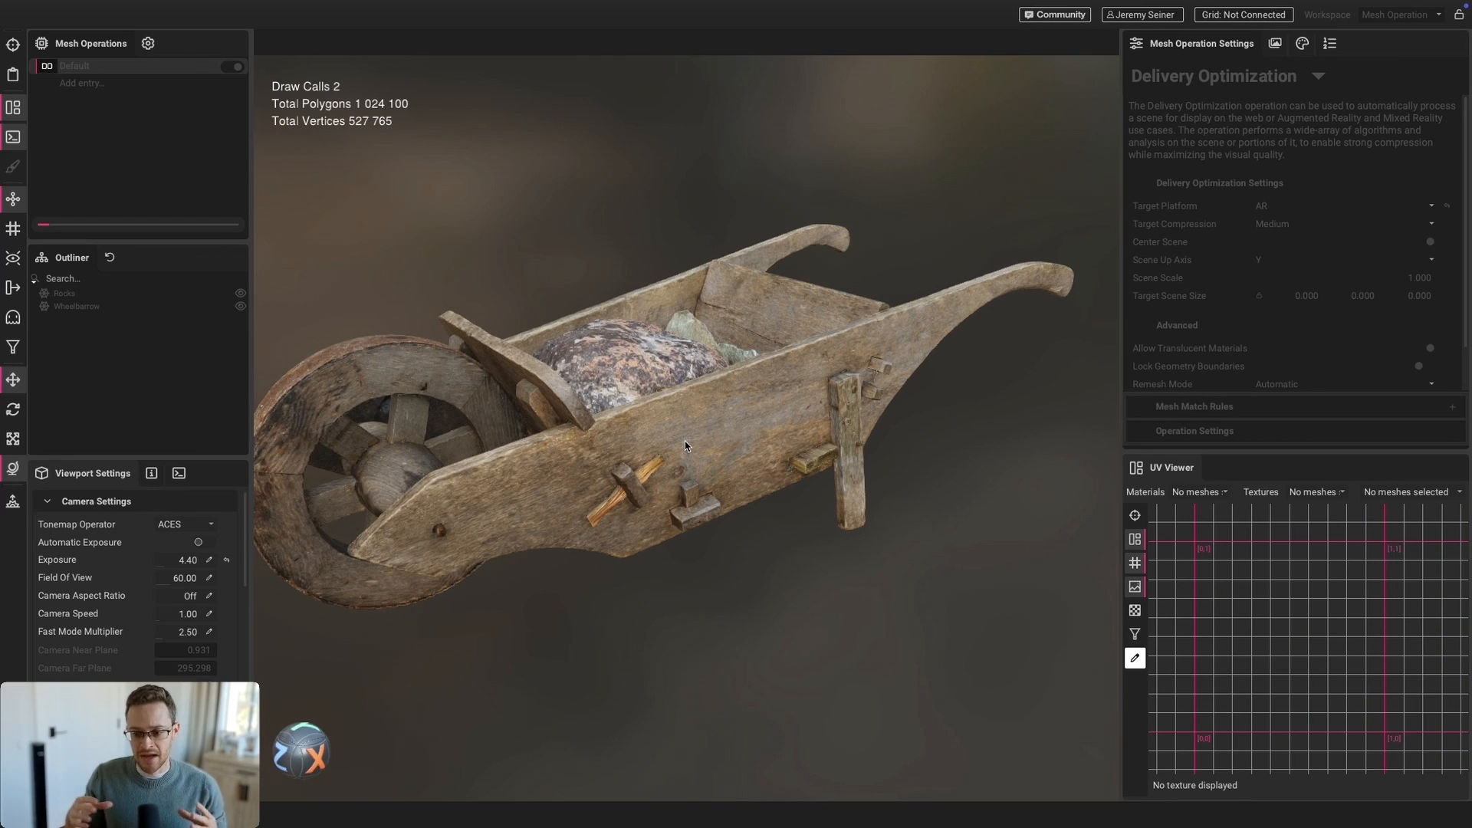
scroll(669, 416, down, 3)
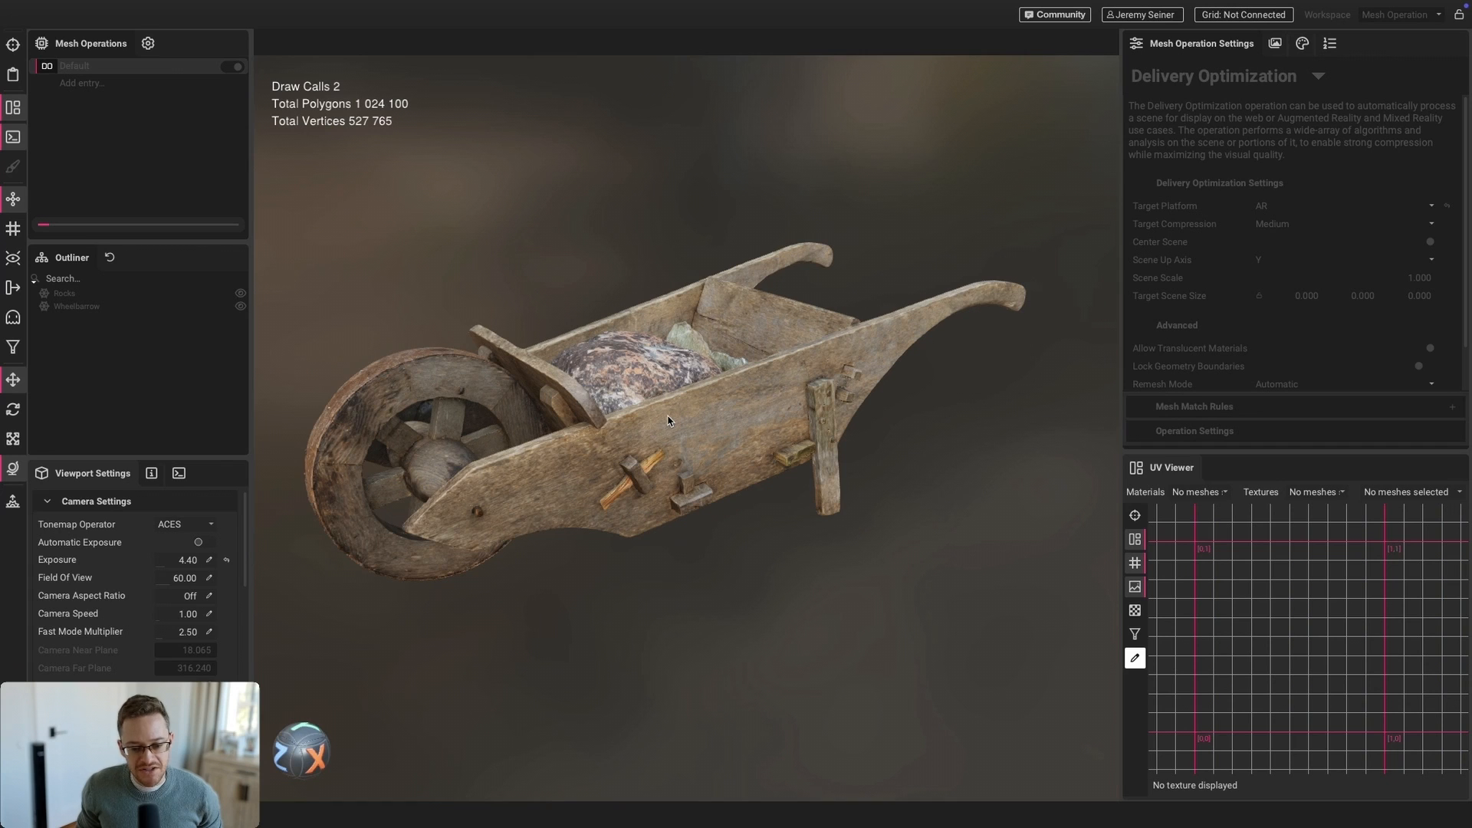
drag(552, 413, 679, 444)
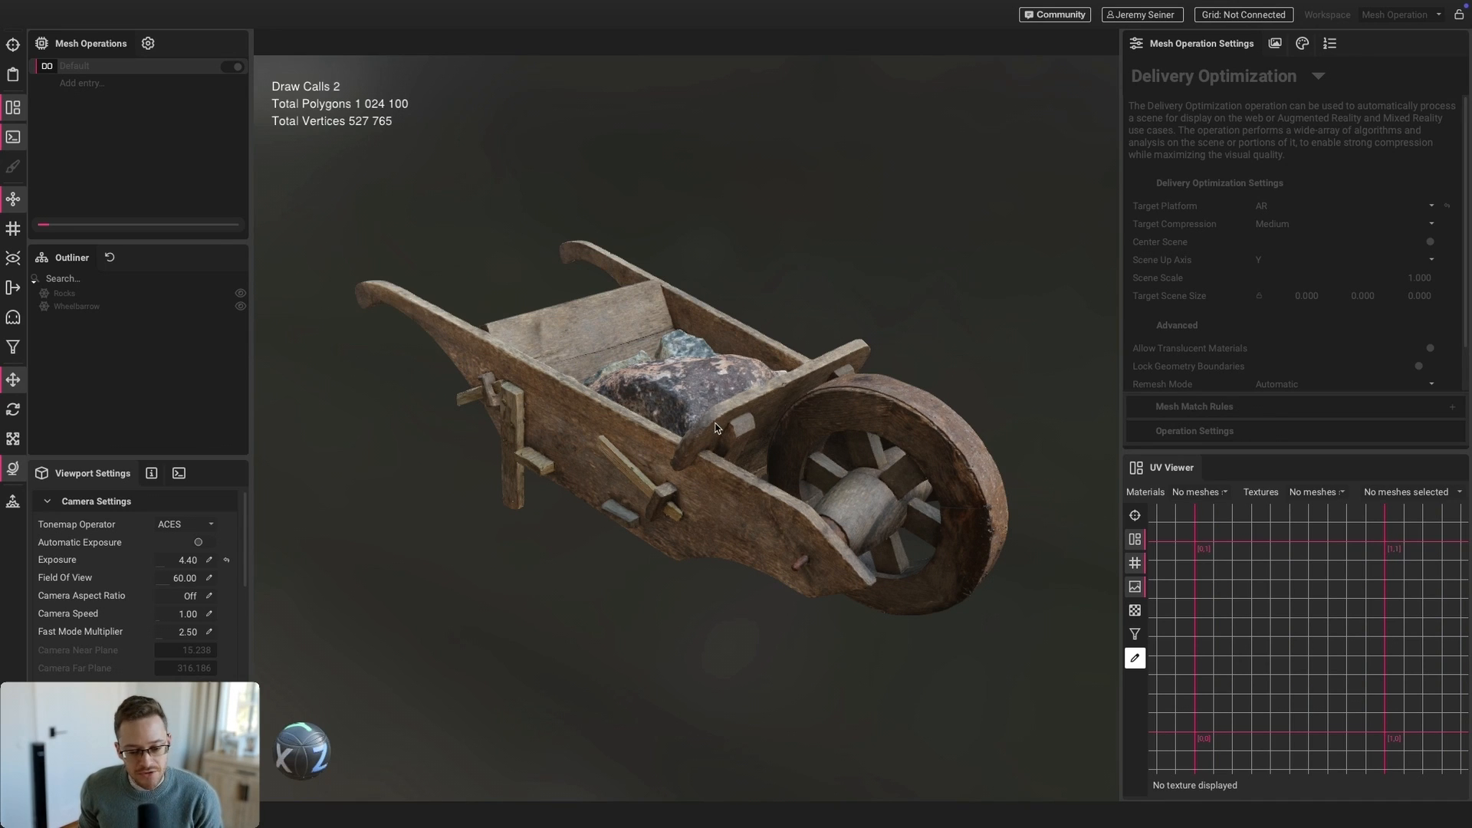
scroll(717, 427, down, 1)
mouse_move(755, 460)
mouse_down()
mouse_move(773, 455)
mouse_move(770, 469)
mouse_move(797, 448)
mouse_move(742, 447)
mouse_up()
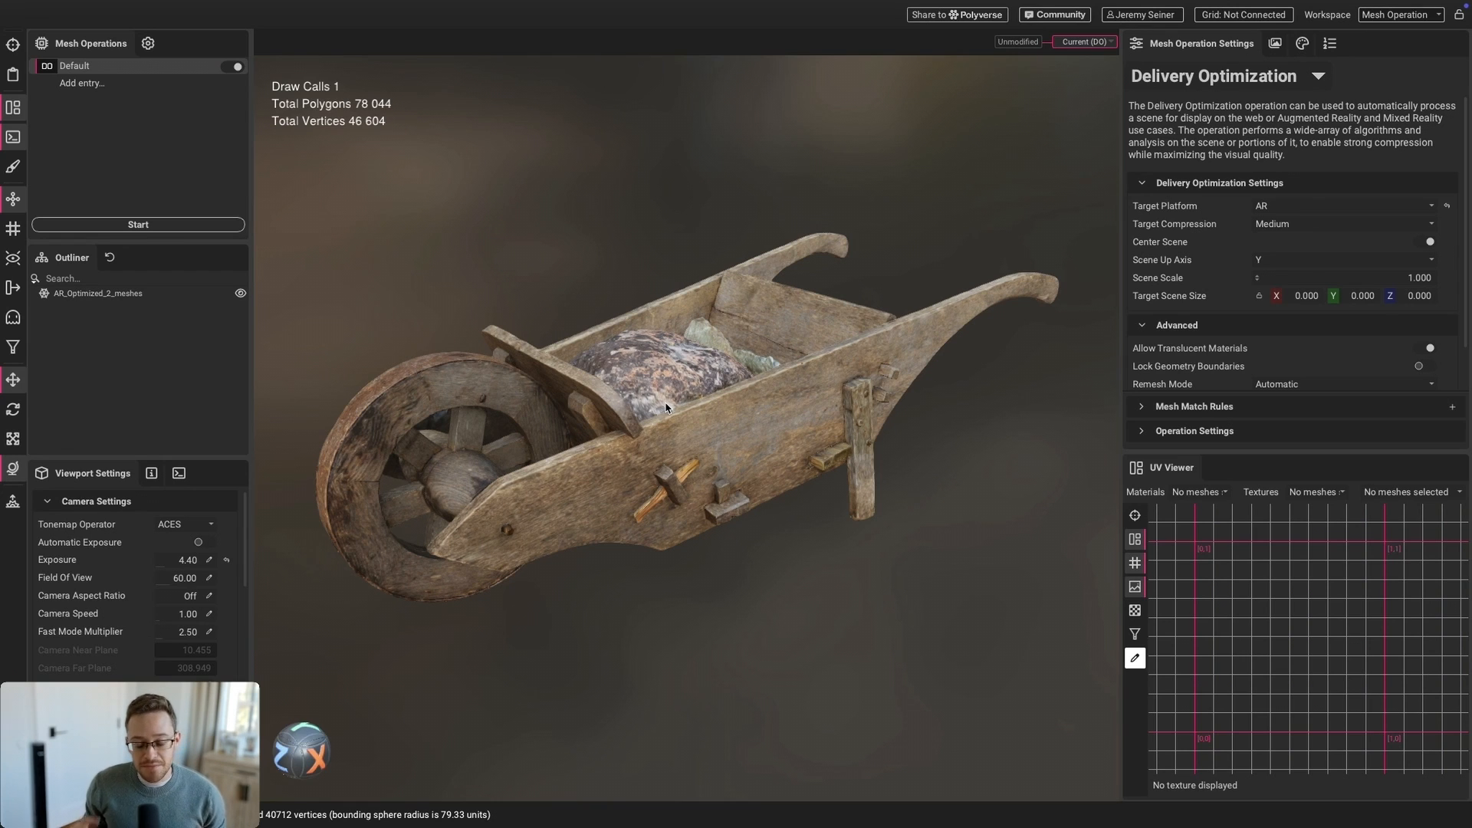
Select the optimized wheelbarrow and examine its wireframe, polygon count and UV layout
scroll(654, 398, down, 2)
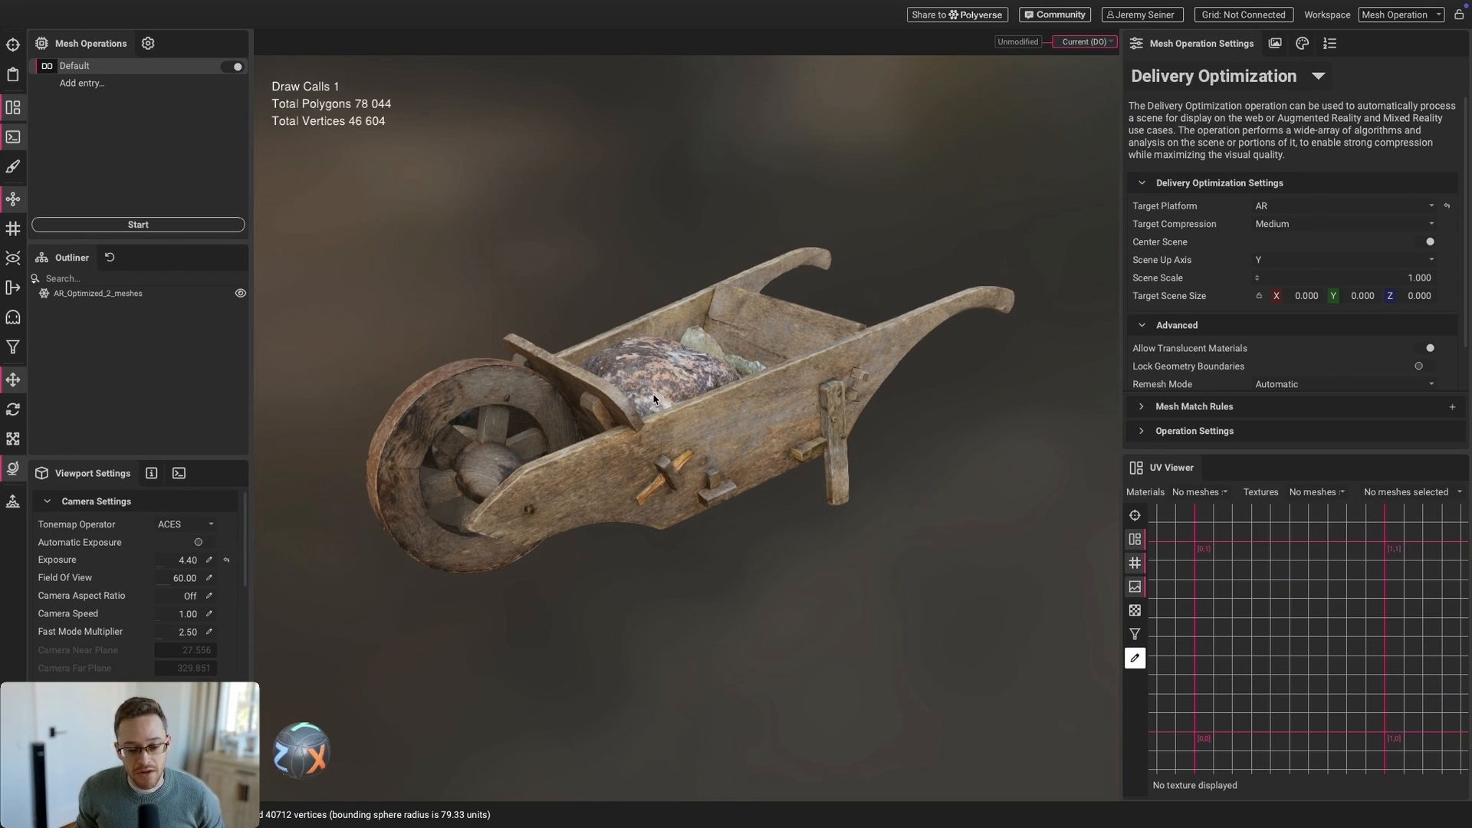
drag(698, 431, 680, 455)
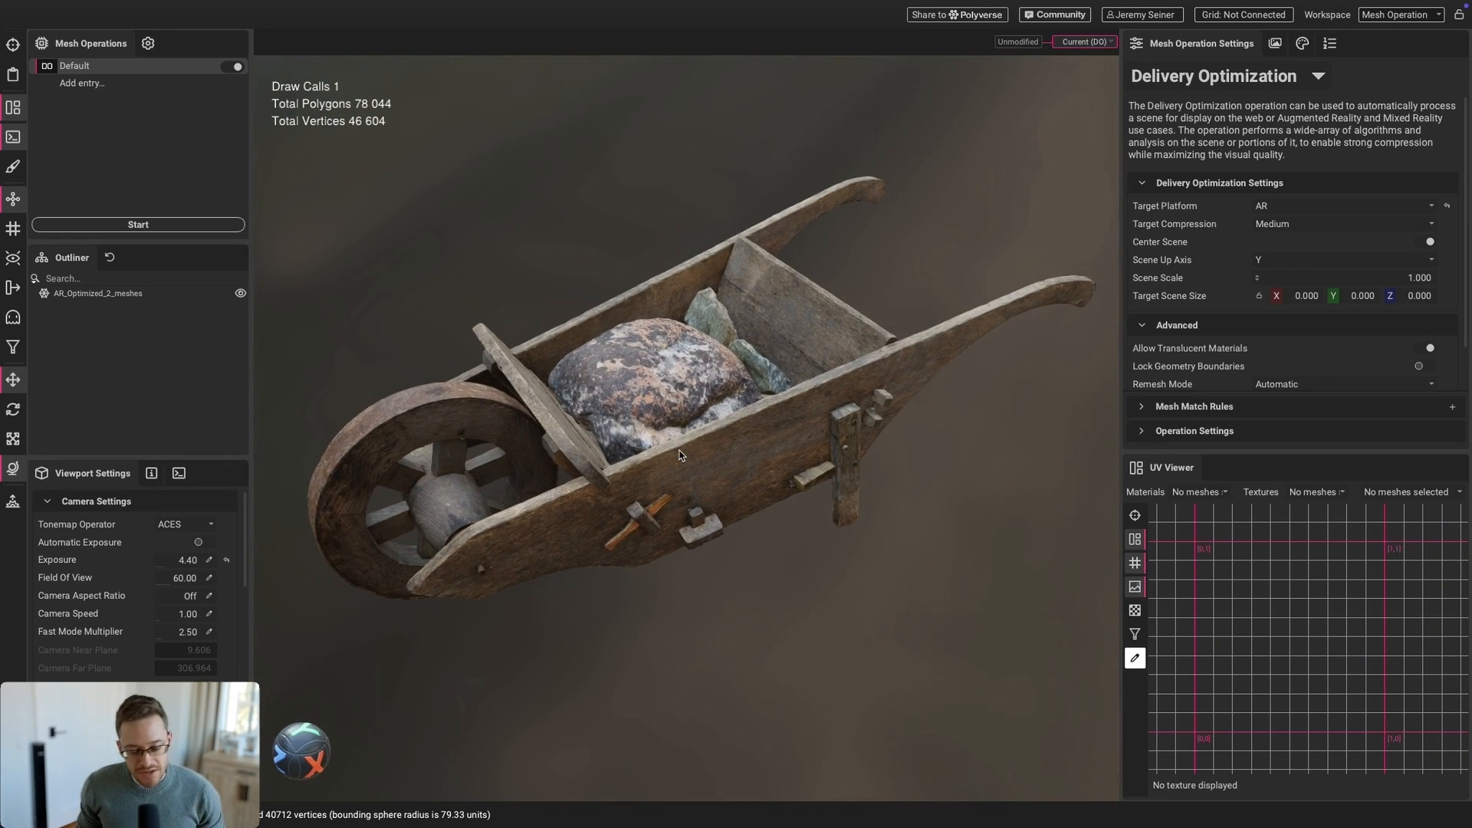
click(684, 476)
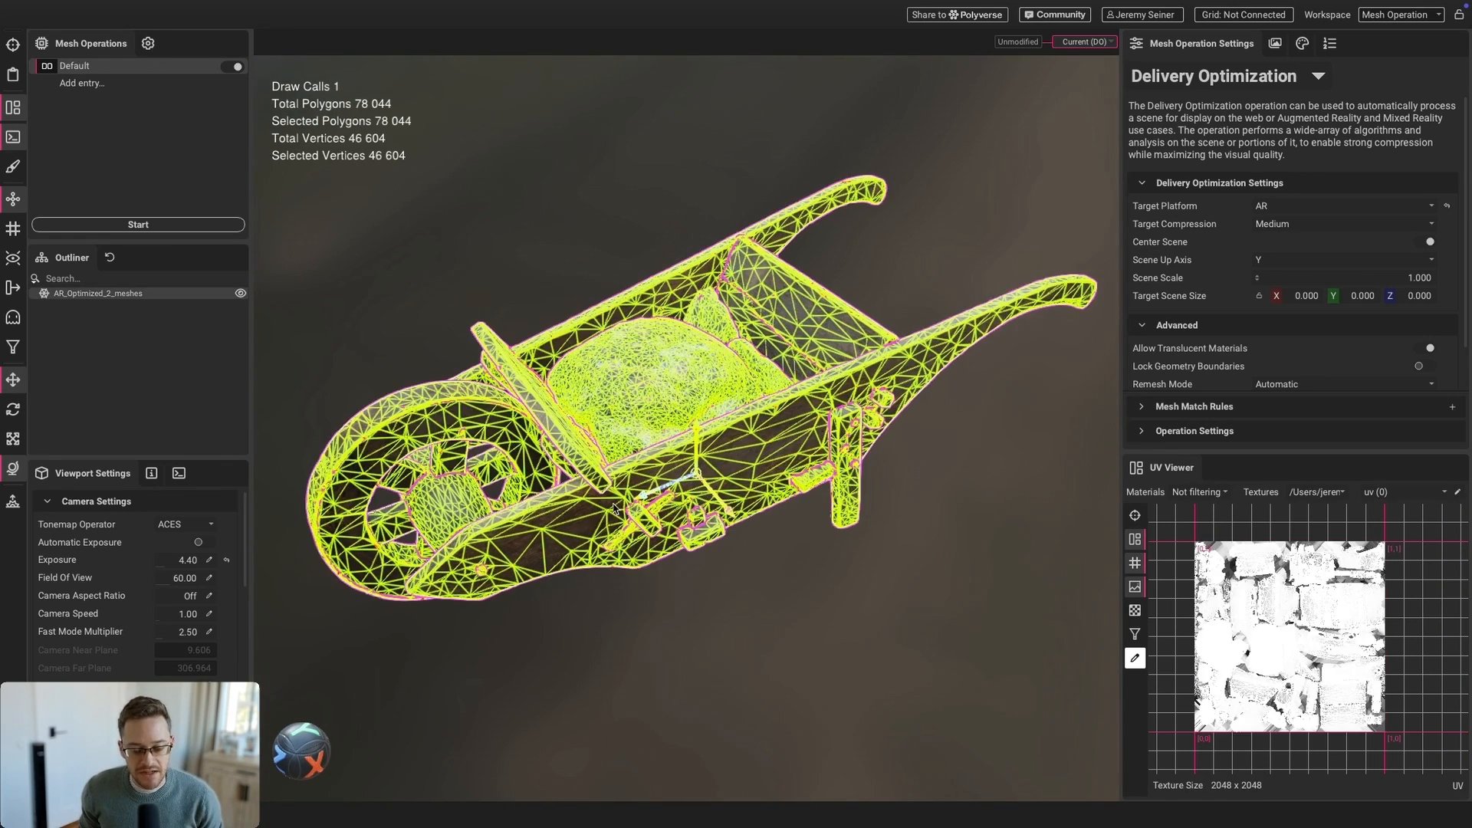
scroll(645, 482, up, 2)
drag(644, 482, 696, 450)
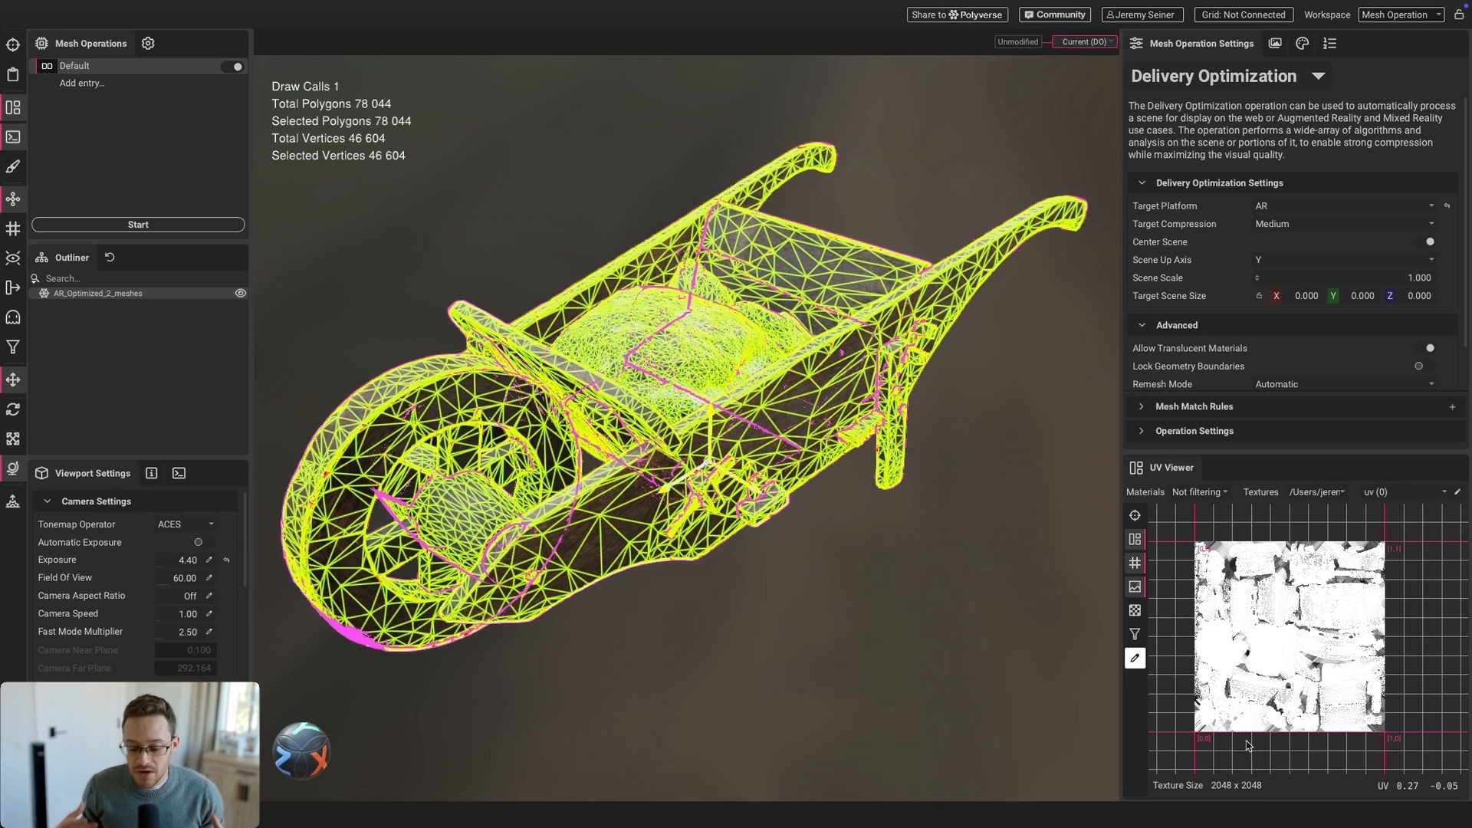
Hide the UV overlay and view the optimized mesh's color, roughness, normal and ambient occlusion textures one after another
click(1134, 539)
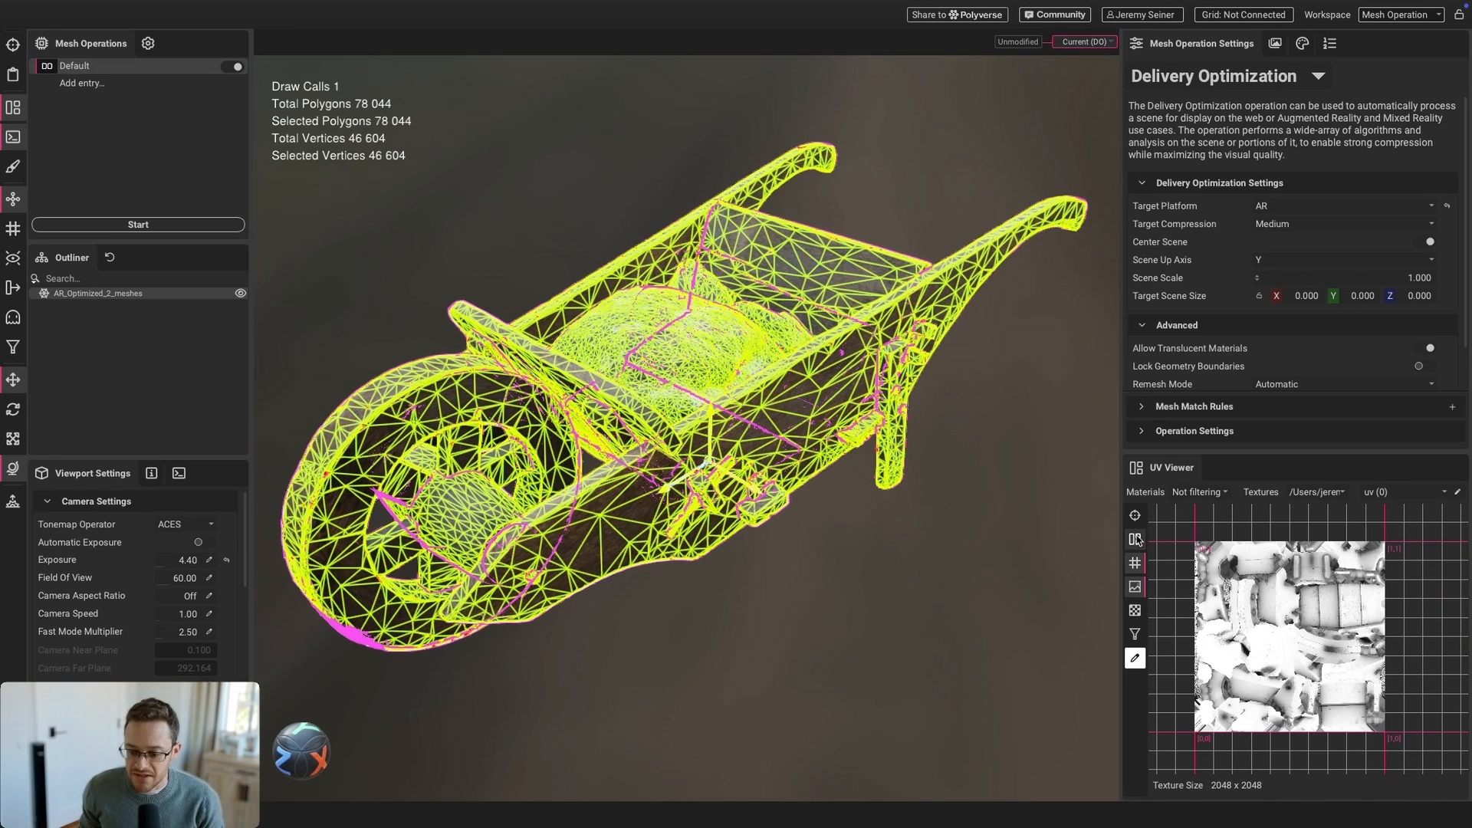
scroll(1270, 635, up, 1)
click(1316, 492)
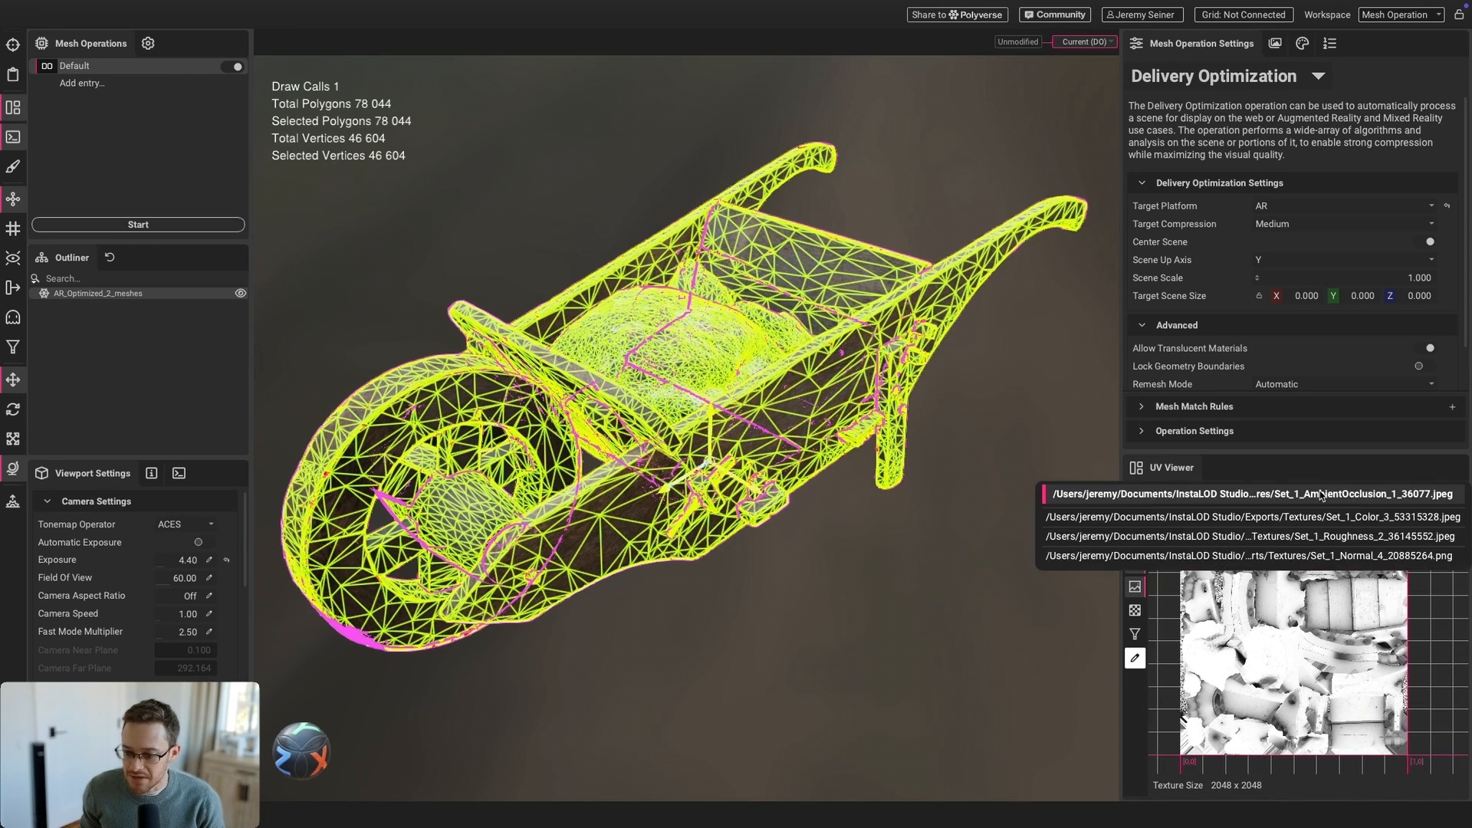
click(1383, 518)
click(1330, 491)
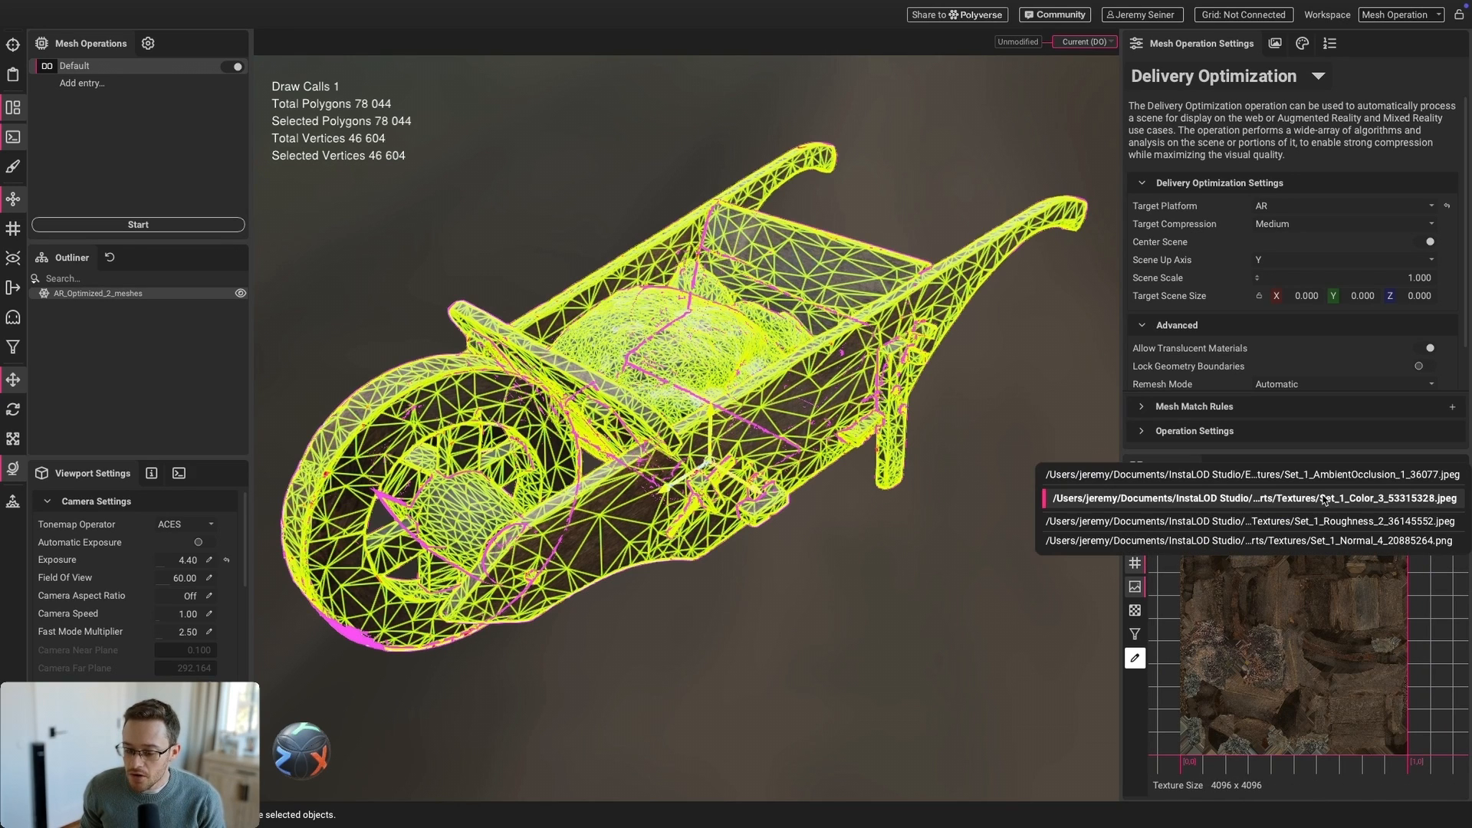
click(1326, 521)
click(1329, 498)
click(1324, 521)
click(1323, 500)
click(1337, 441)
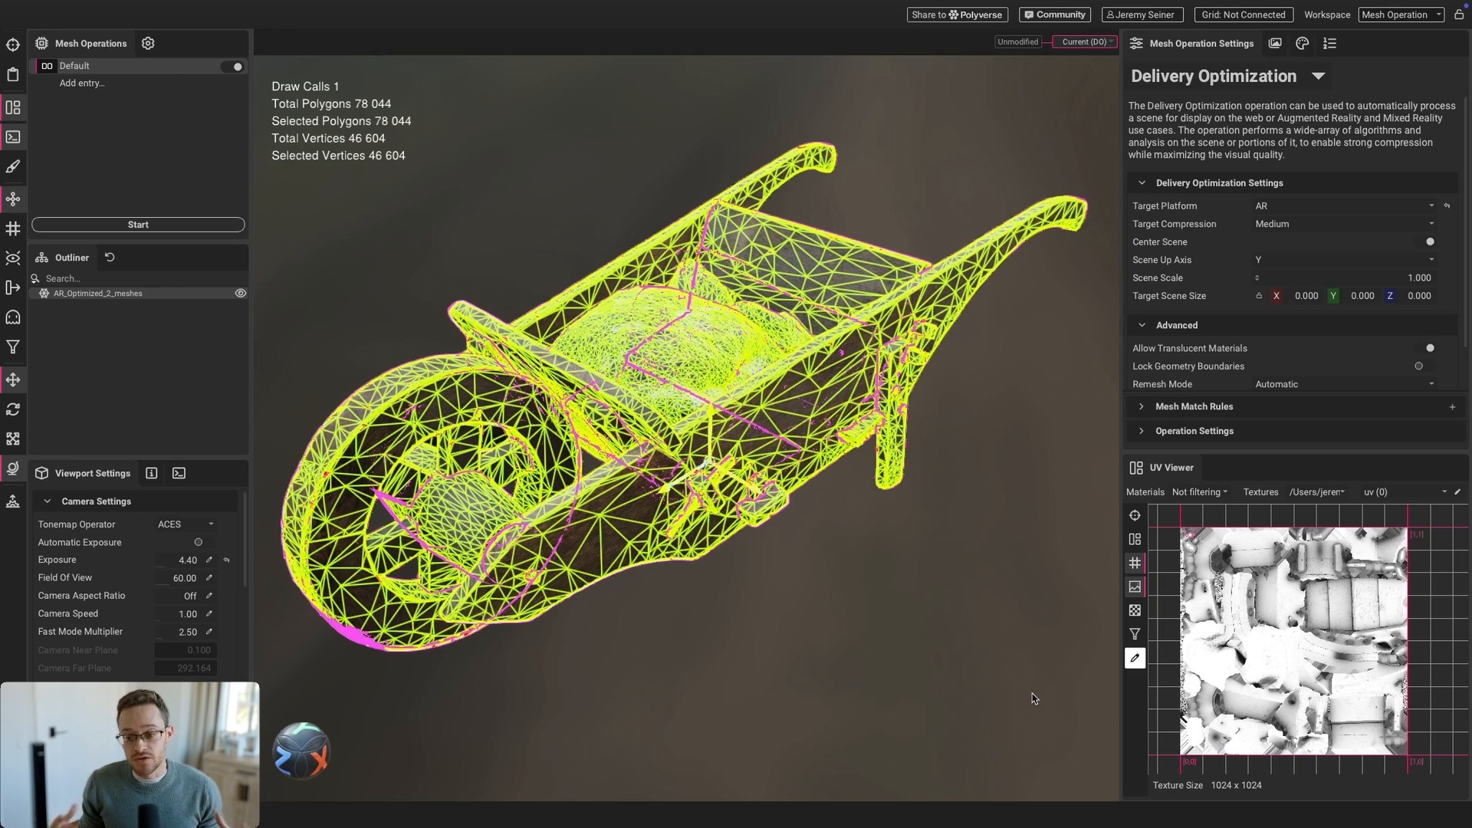
Deselect the optimized mesh and examine its textured surface from a lower angle
click(527, 273)
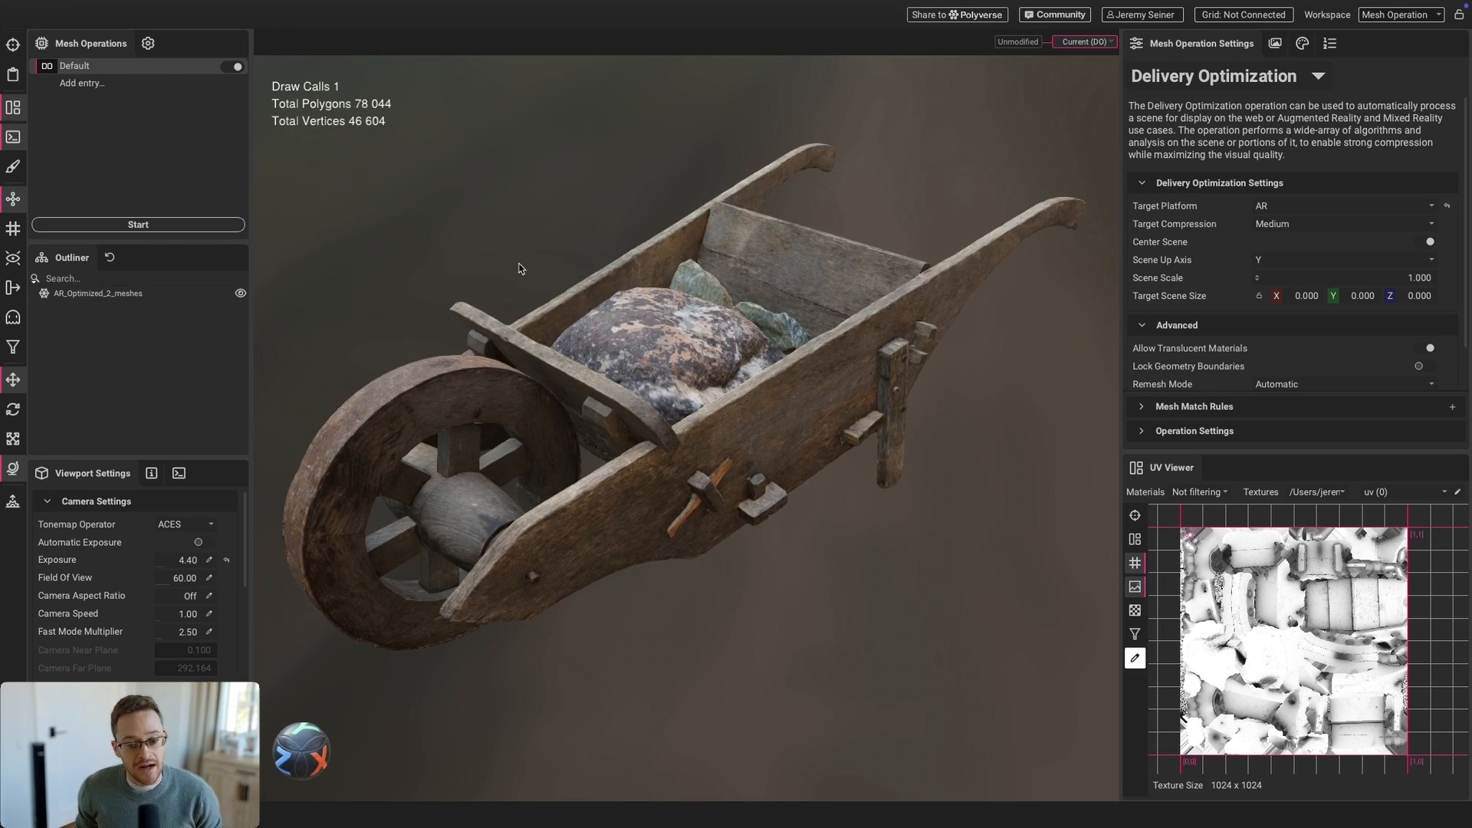
scroll(563, 316, down, 2)
click(649, 326)
alt+drag(650, 326, 665, 359)
click(617, 249)
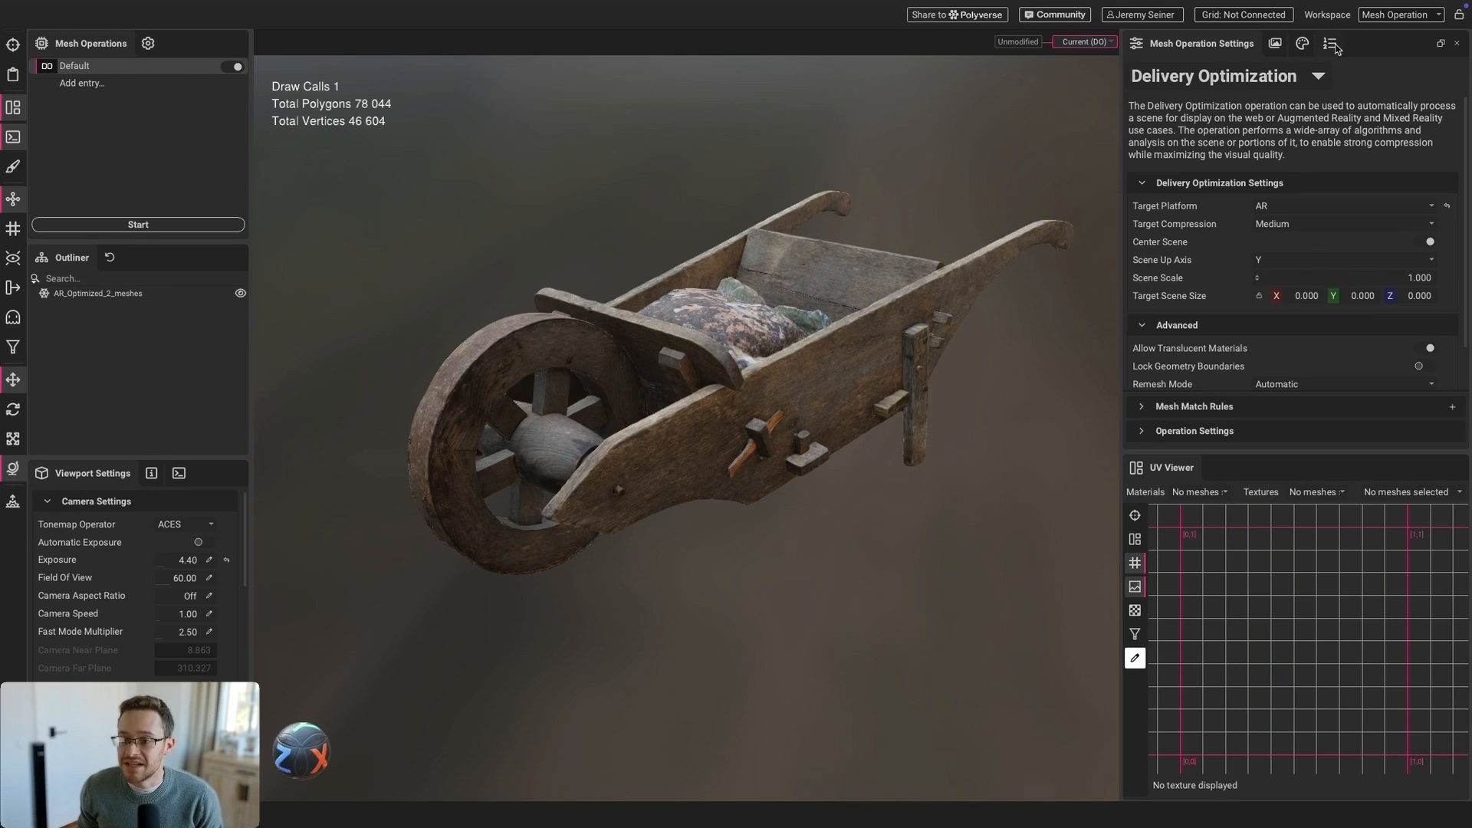
Open the material editor, select the optimized wheelbarrow and display its normal map in the UV viewer for inspection
click(1301, 43)
click(889, 302)
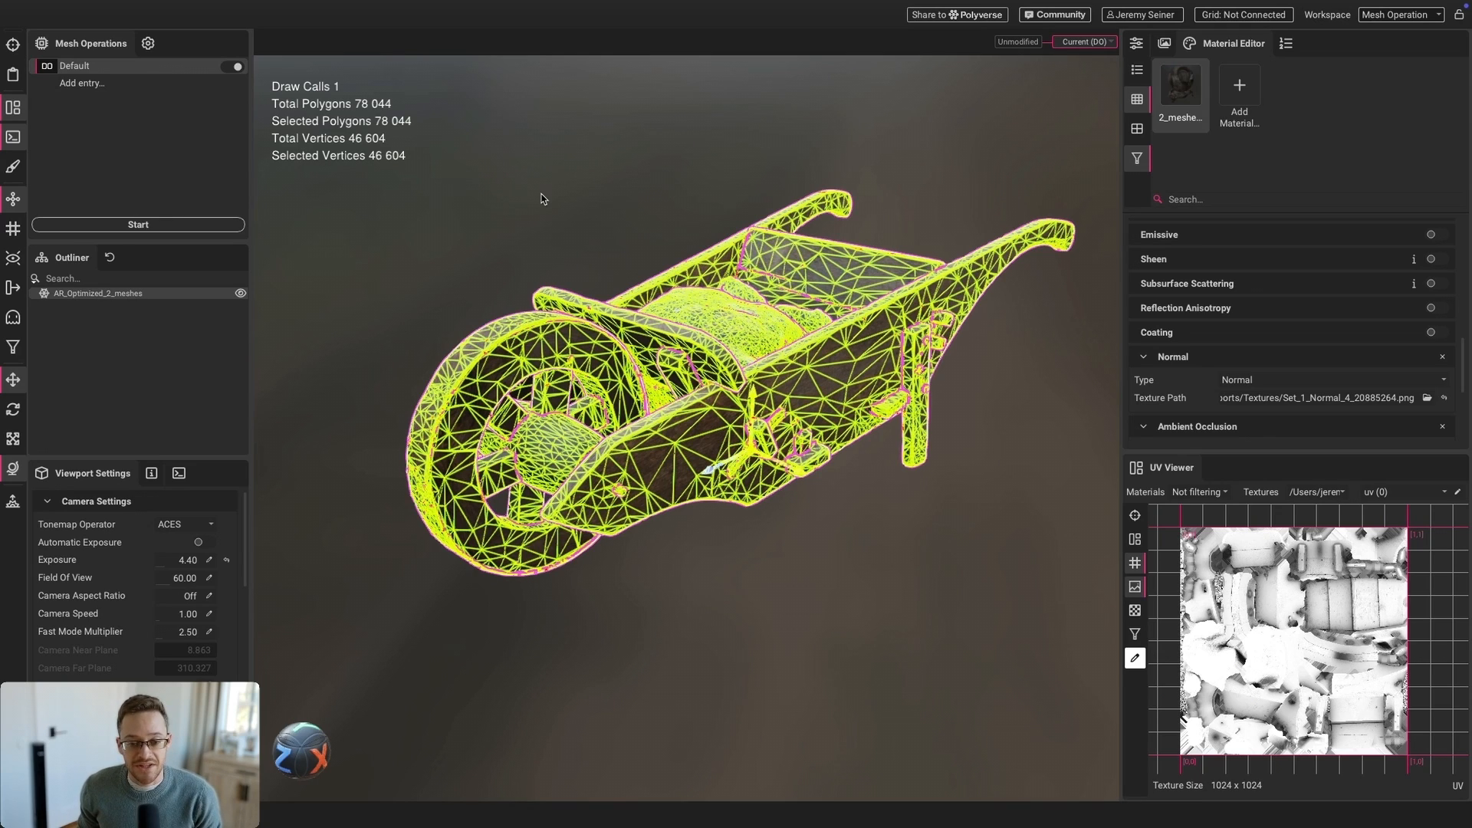
click(1320, 492)
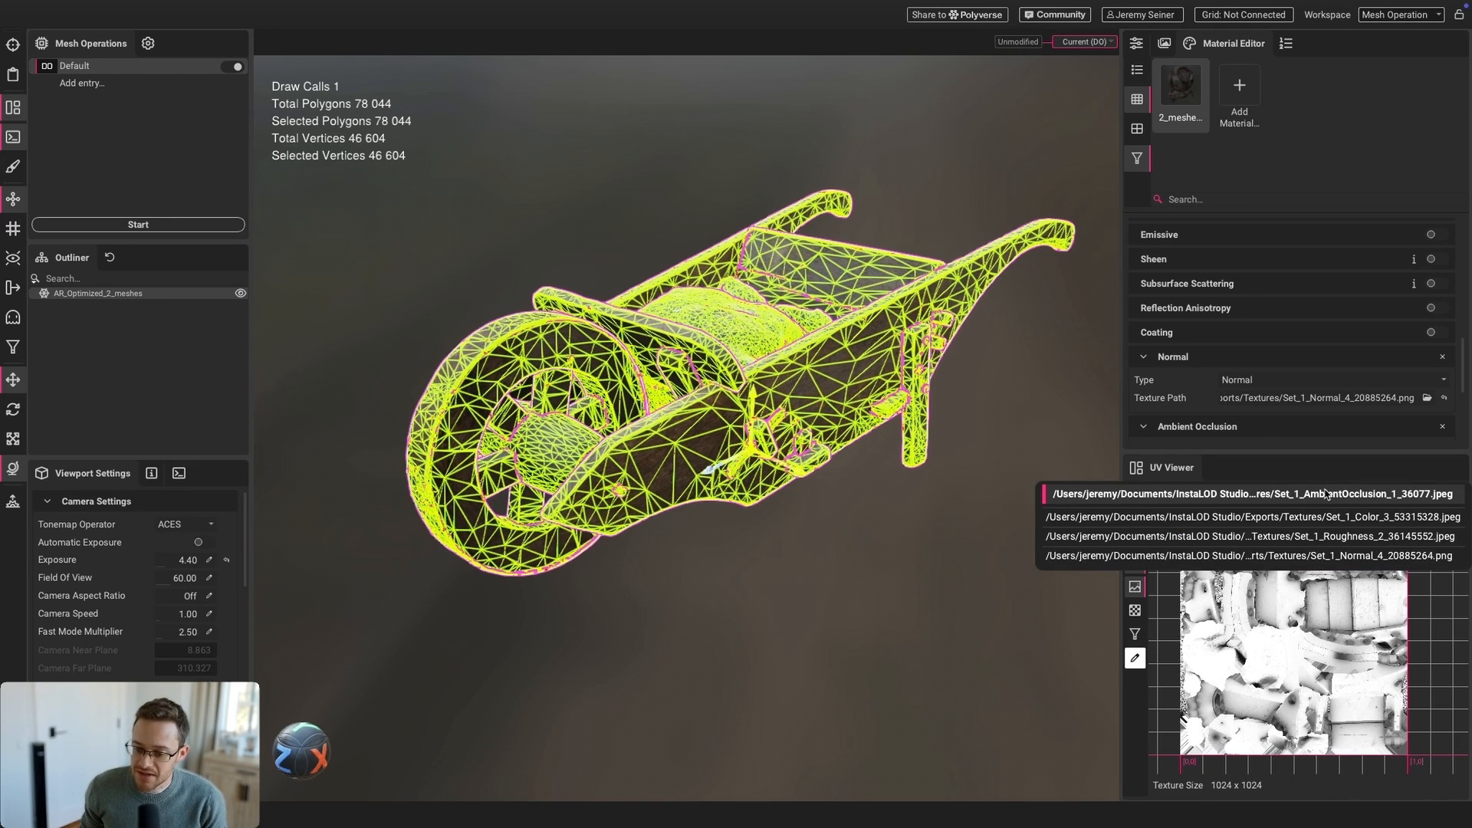
click(1280, 555)
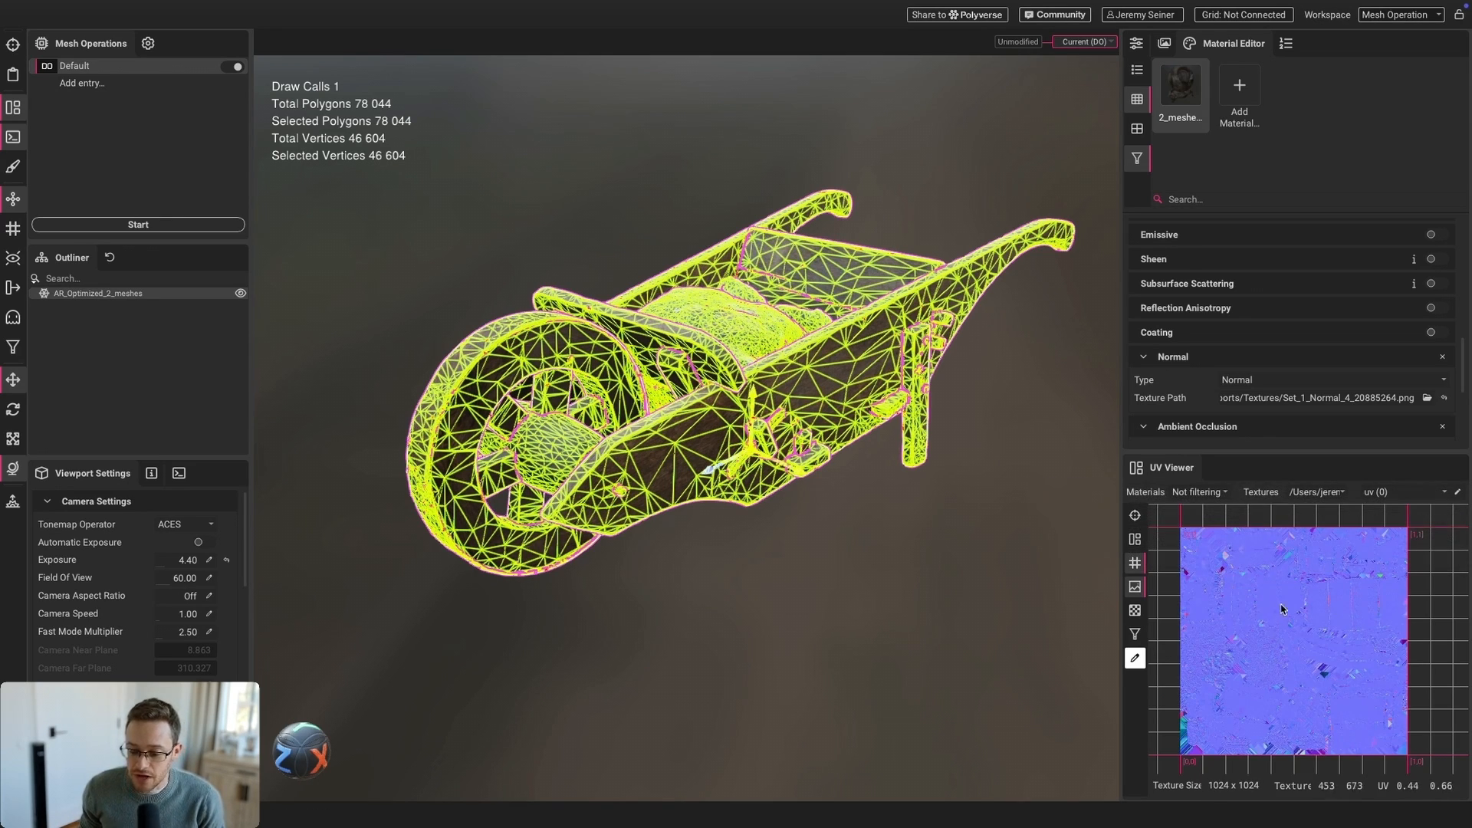
scroll(1282, 621, down, 3)
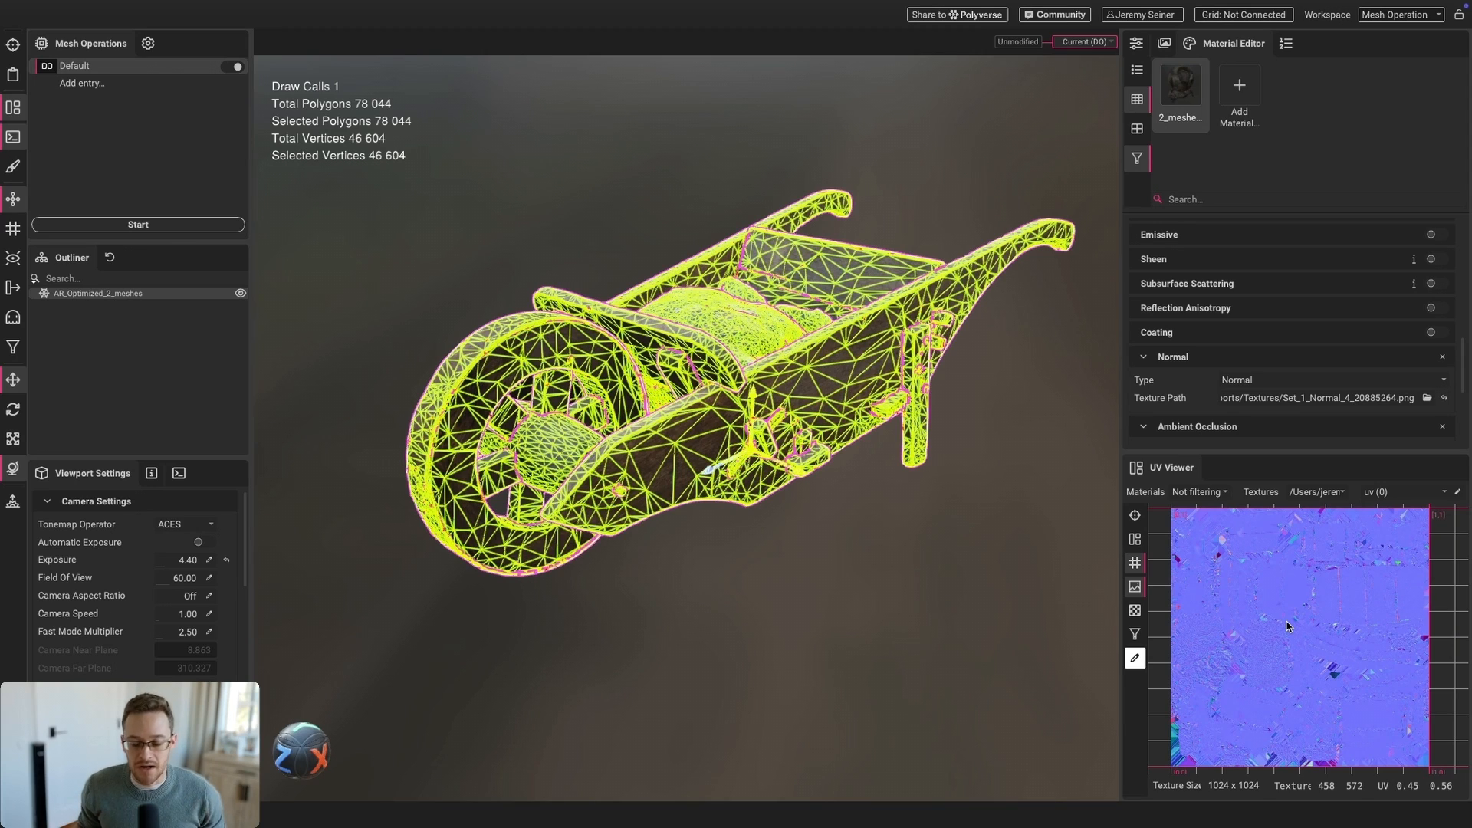
click(997, 516)
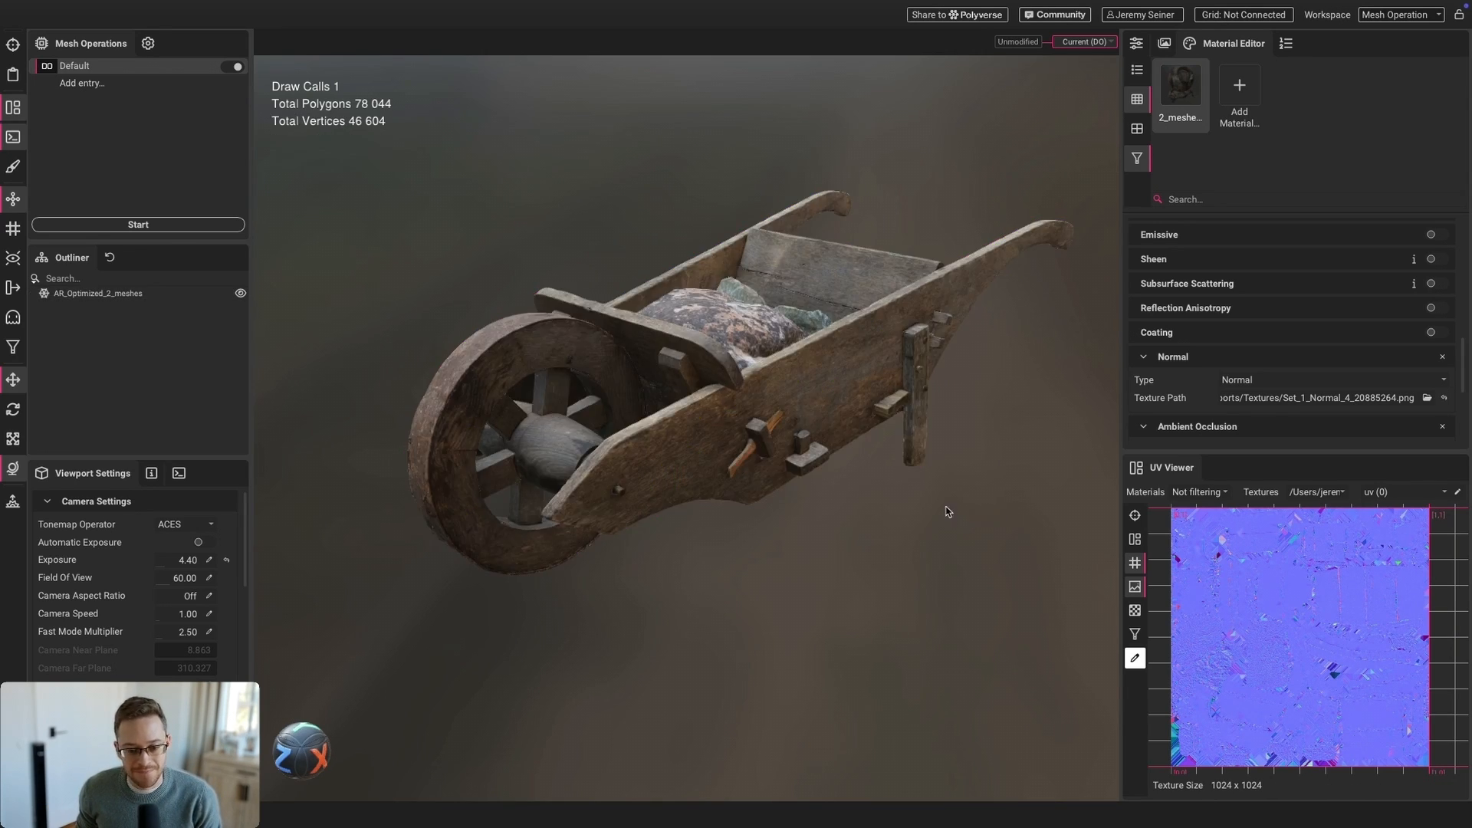
scroll(744, 414, down, 2)
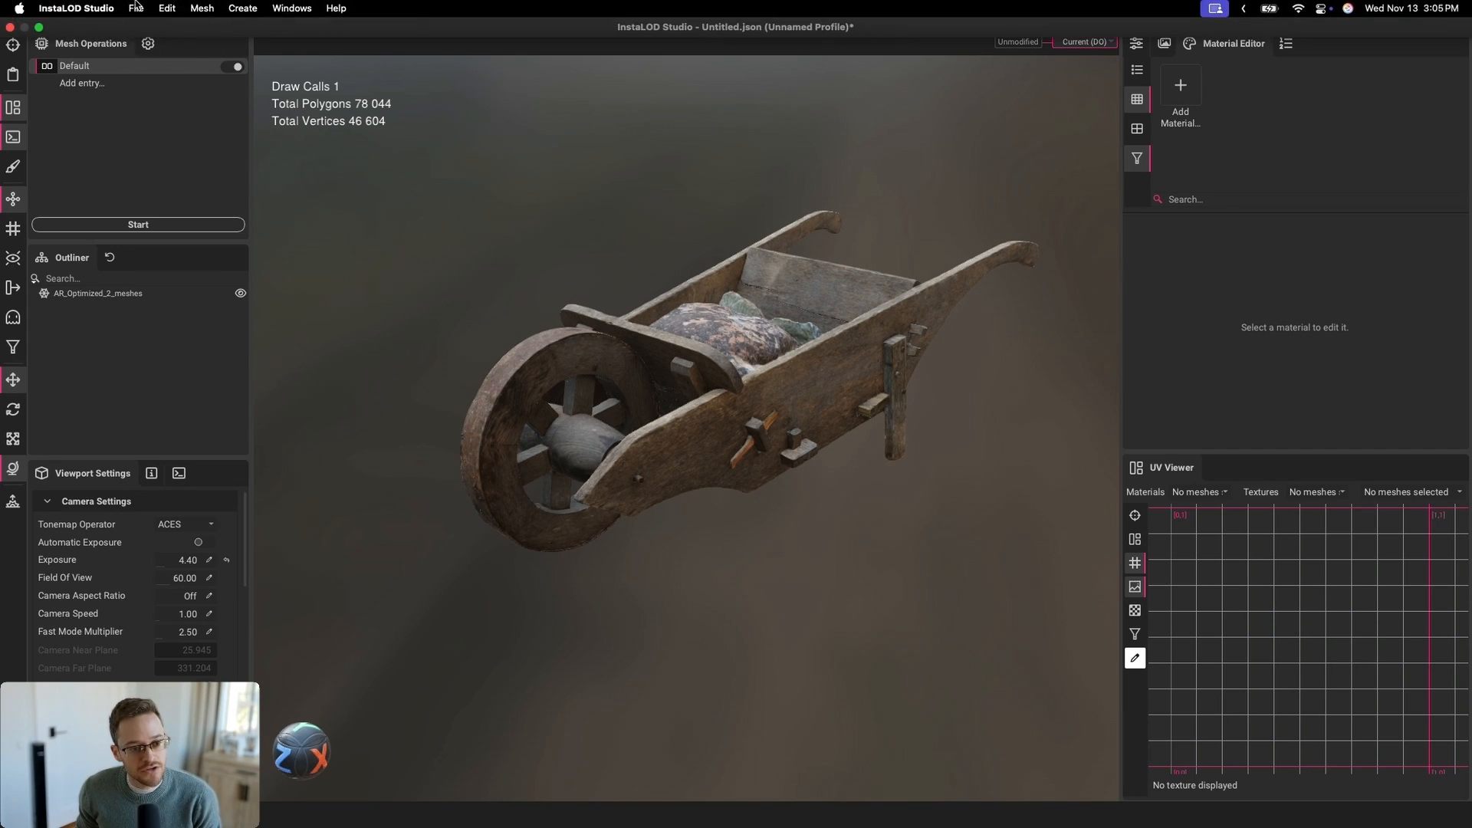
Export the optimized scene to the Exports folder as a zipped USD file named Wooden Wheelbarrow Optimized.usdz
click(136, 8)
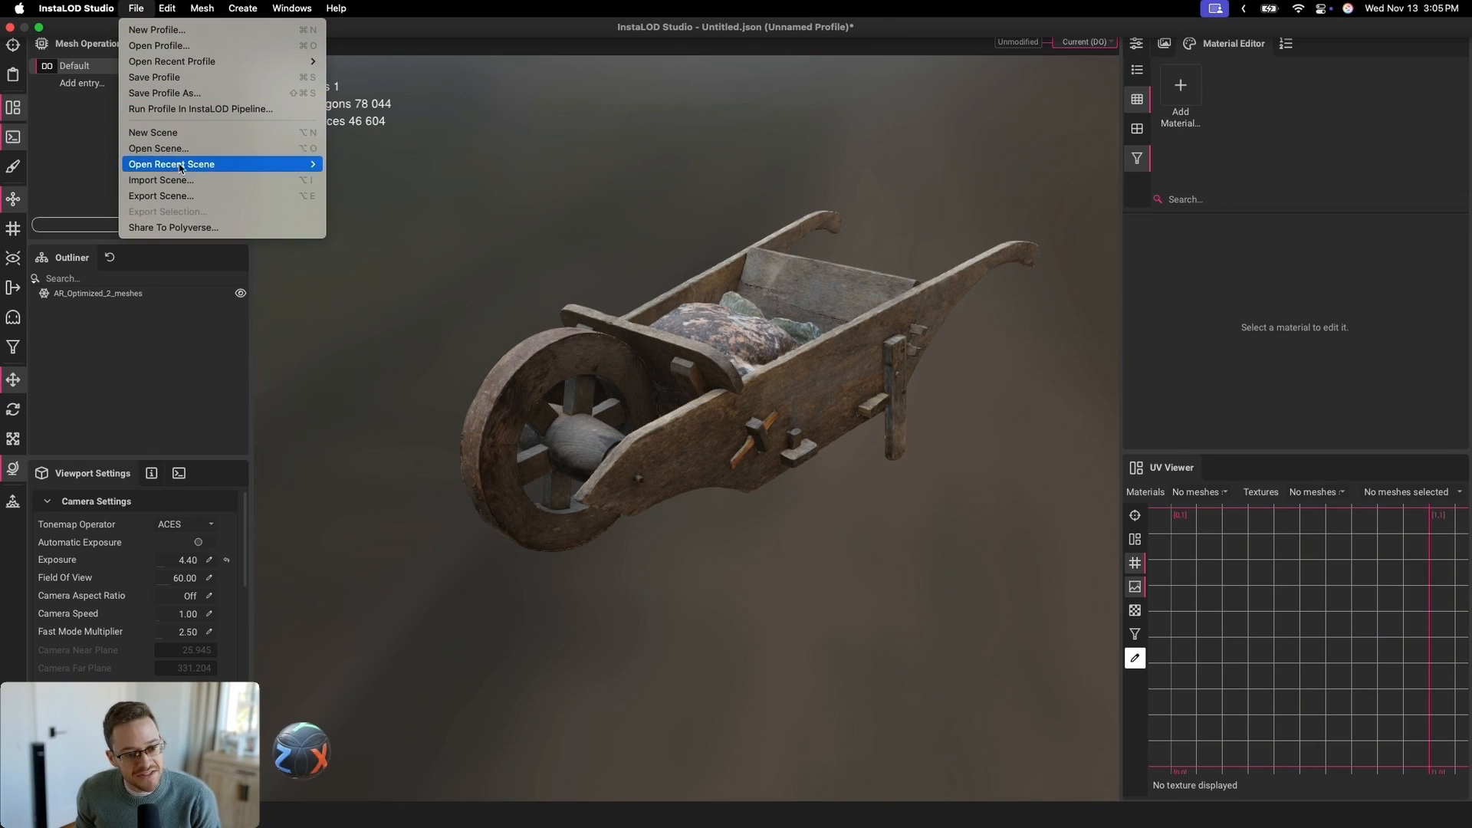
click(182, 196)
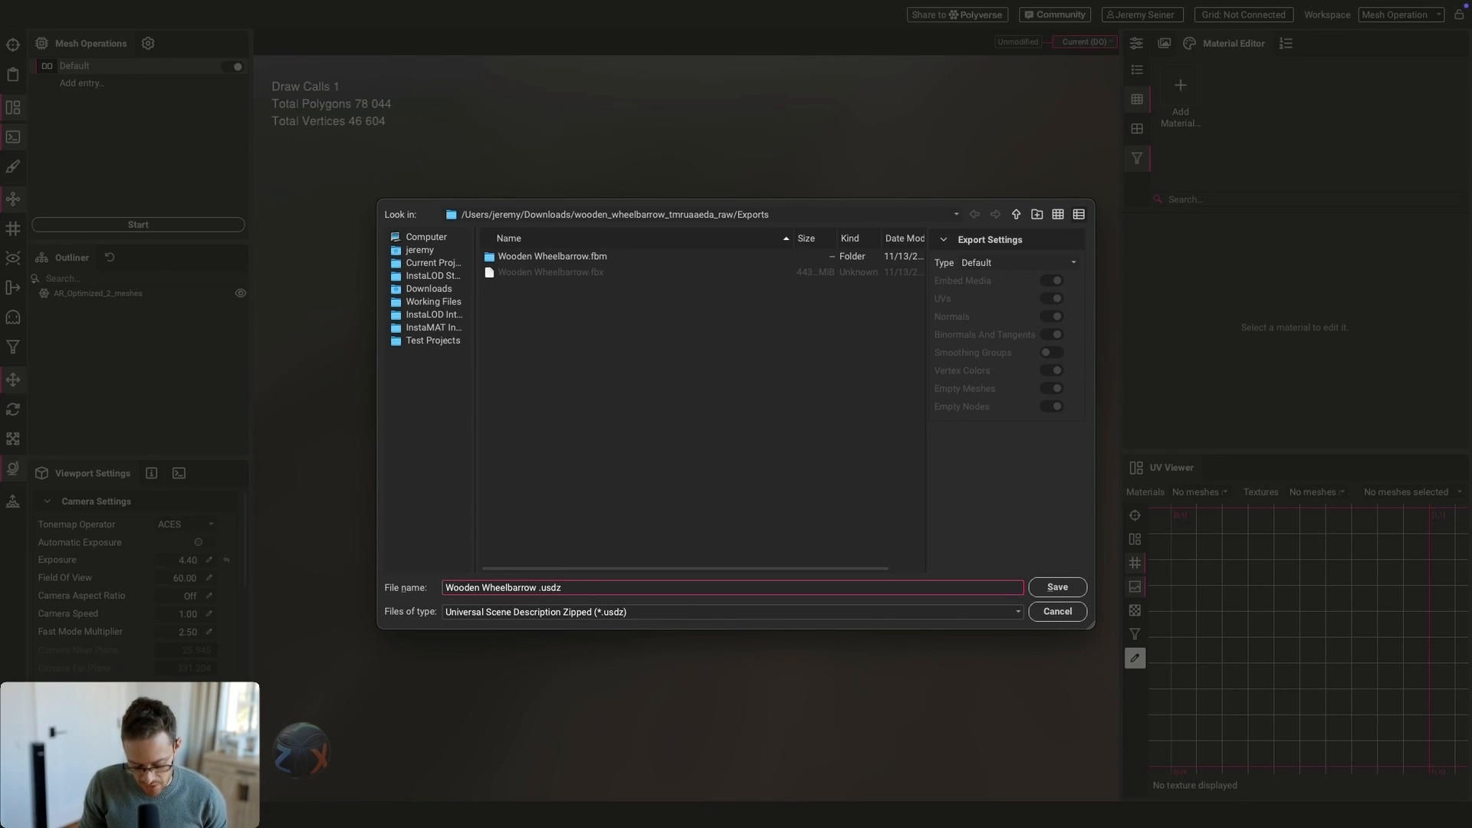
text(Optimized)
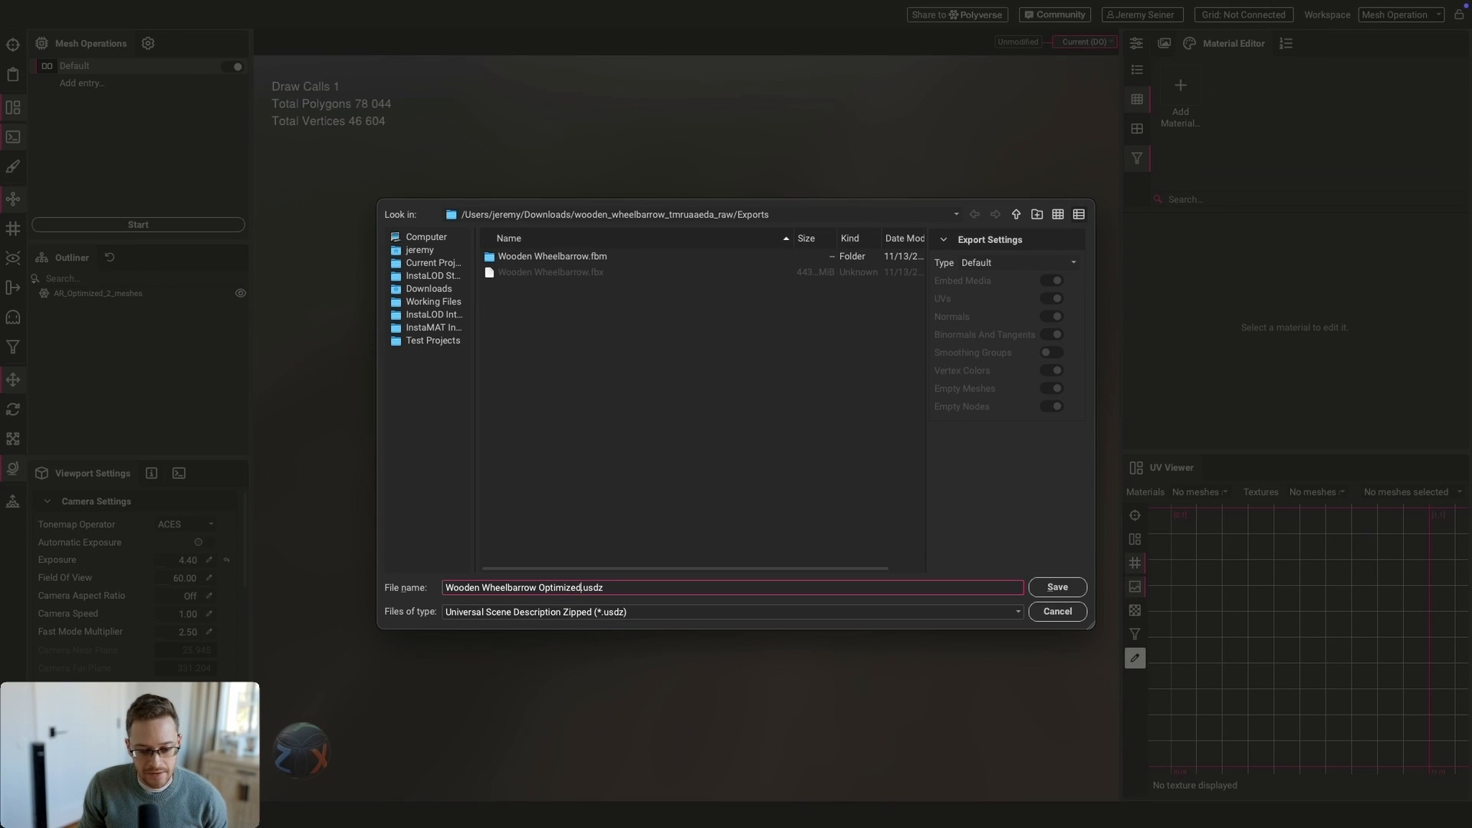
click(1049, 589)
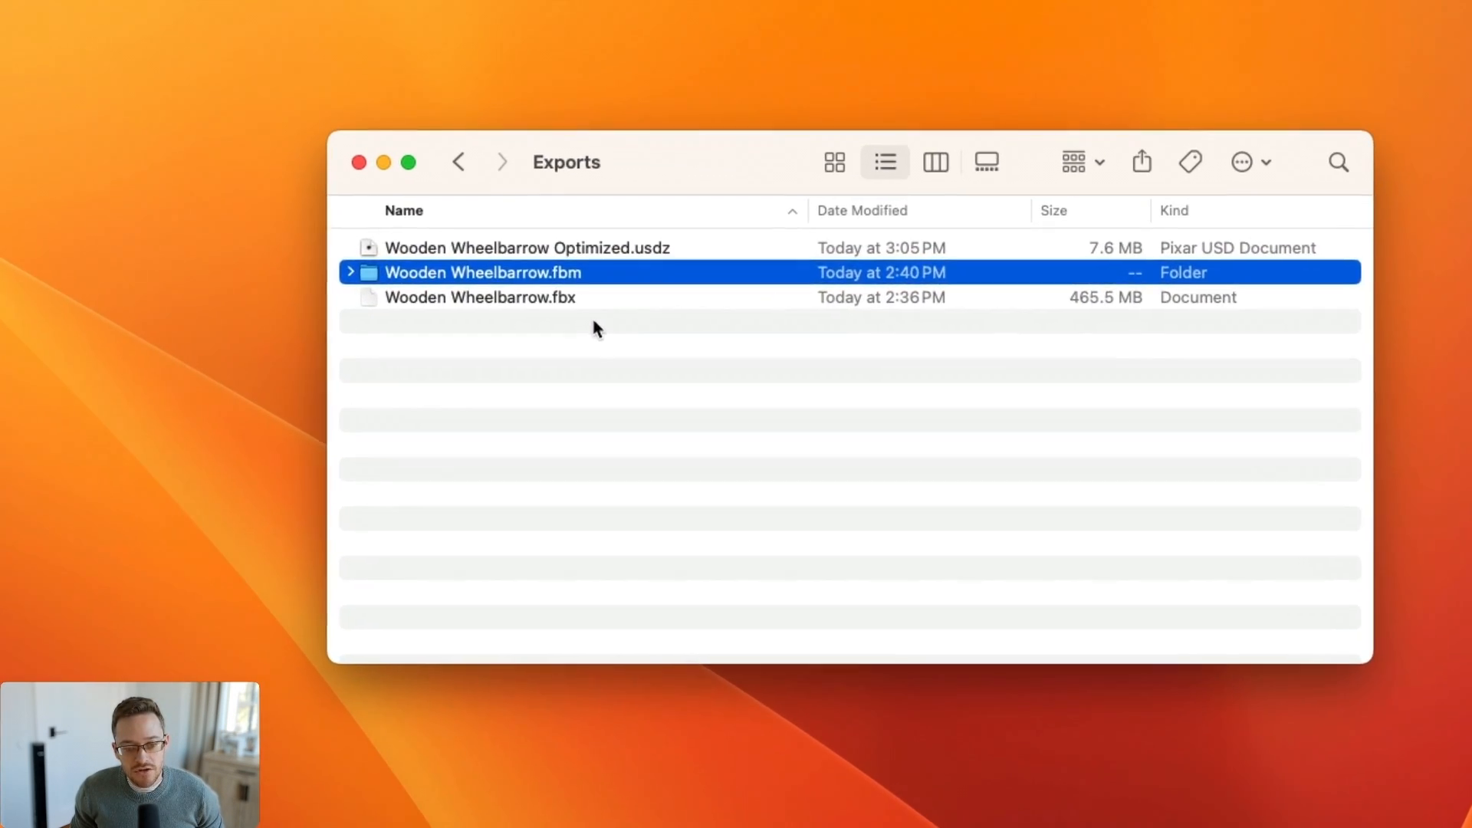
click(591, 324)
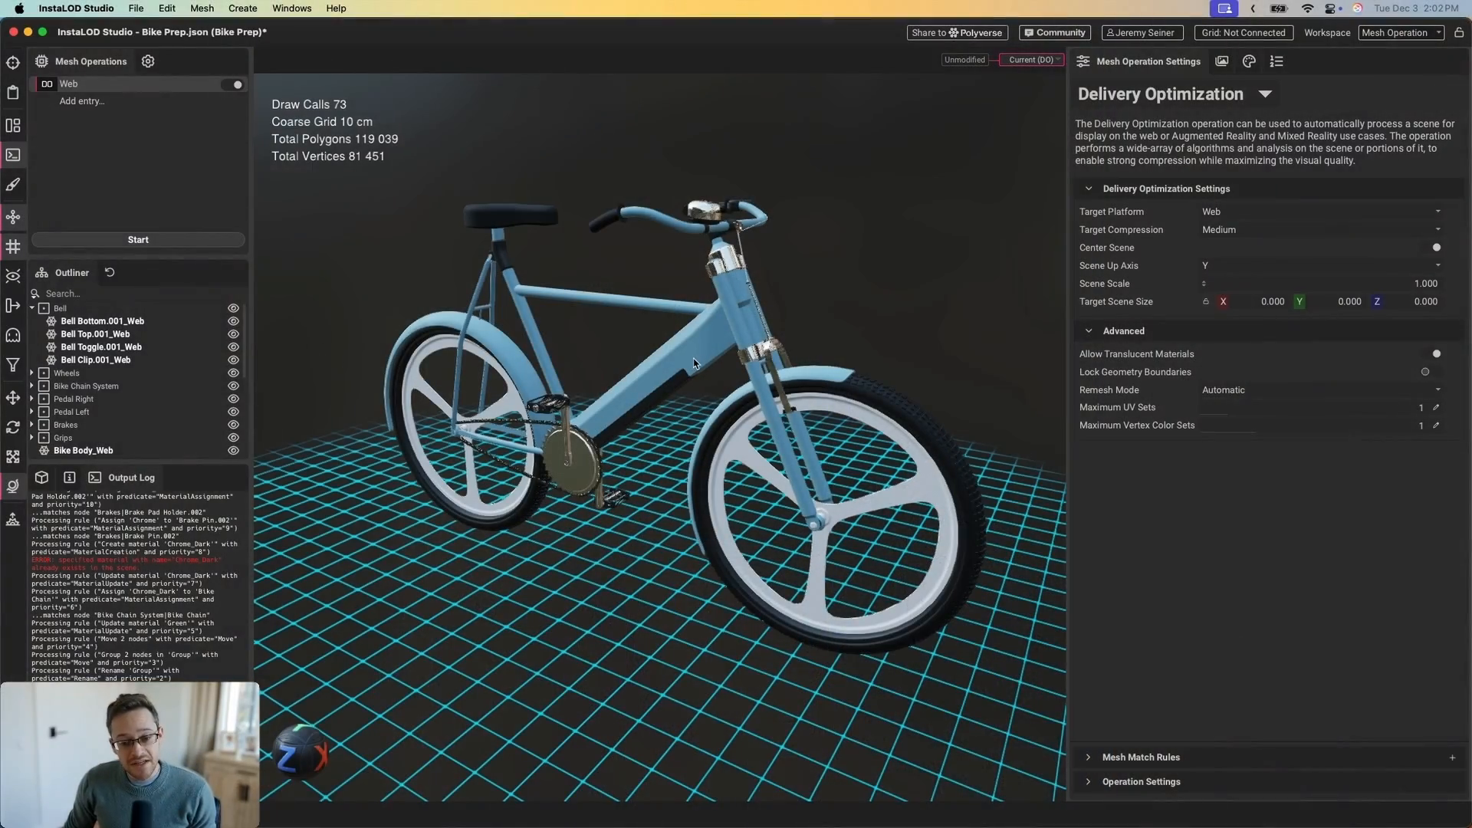
drag(711, 357, 278, 341)
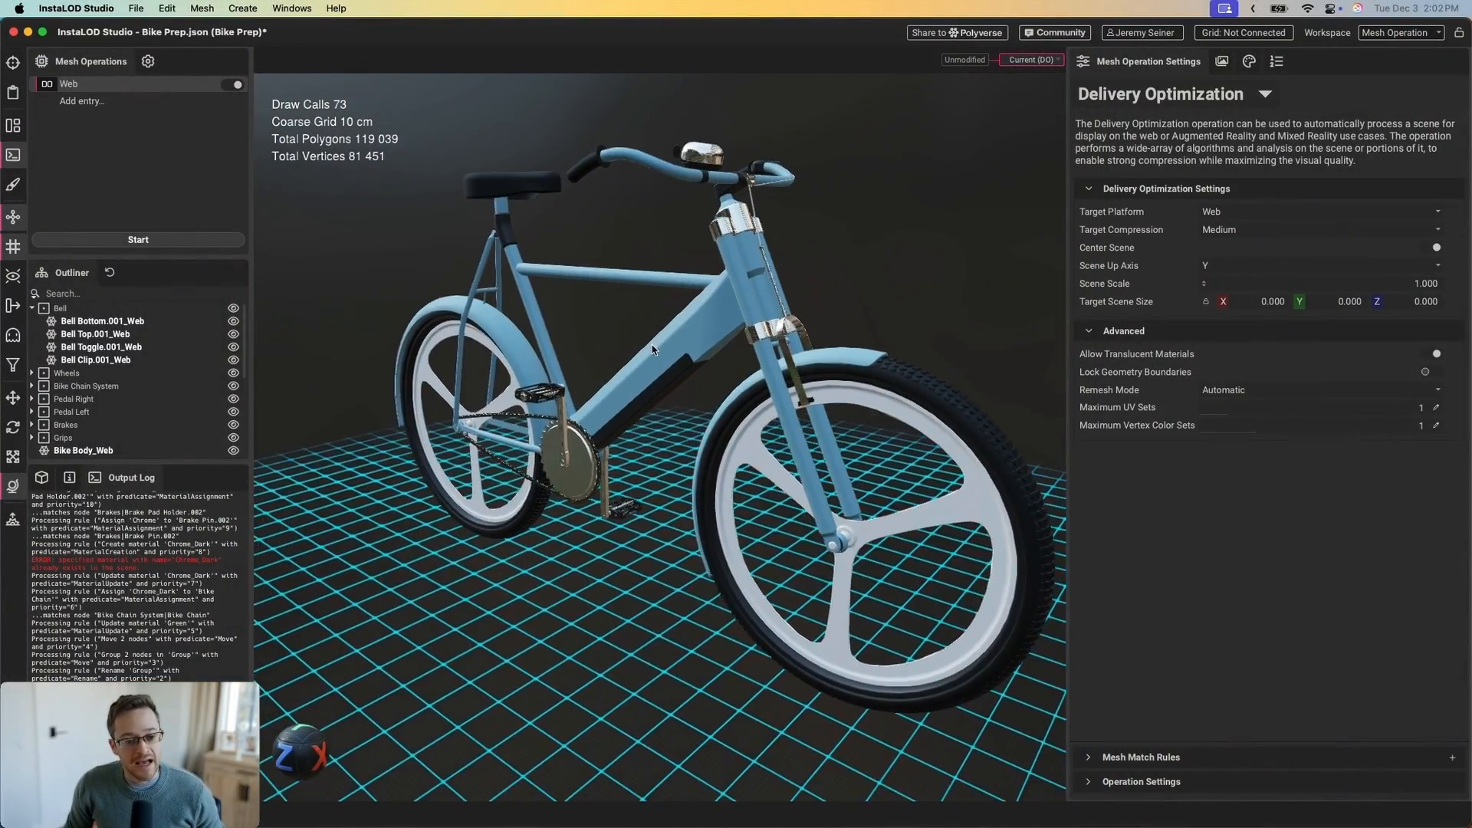
click(167, 338)
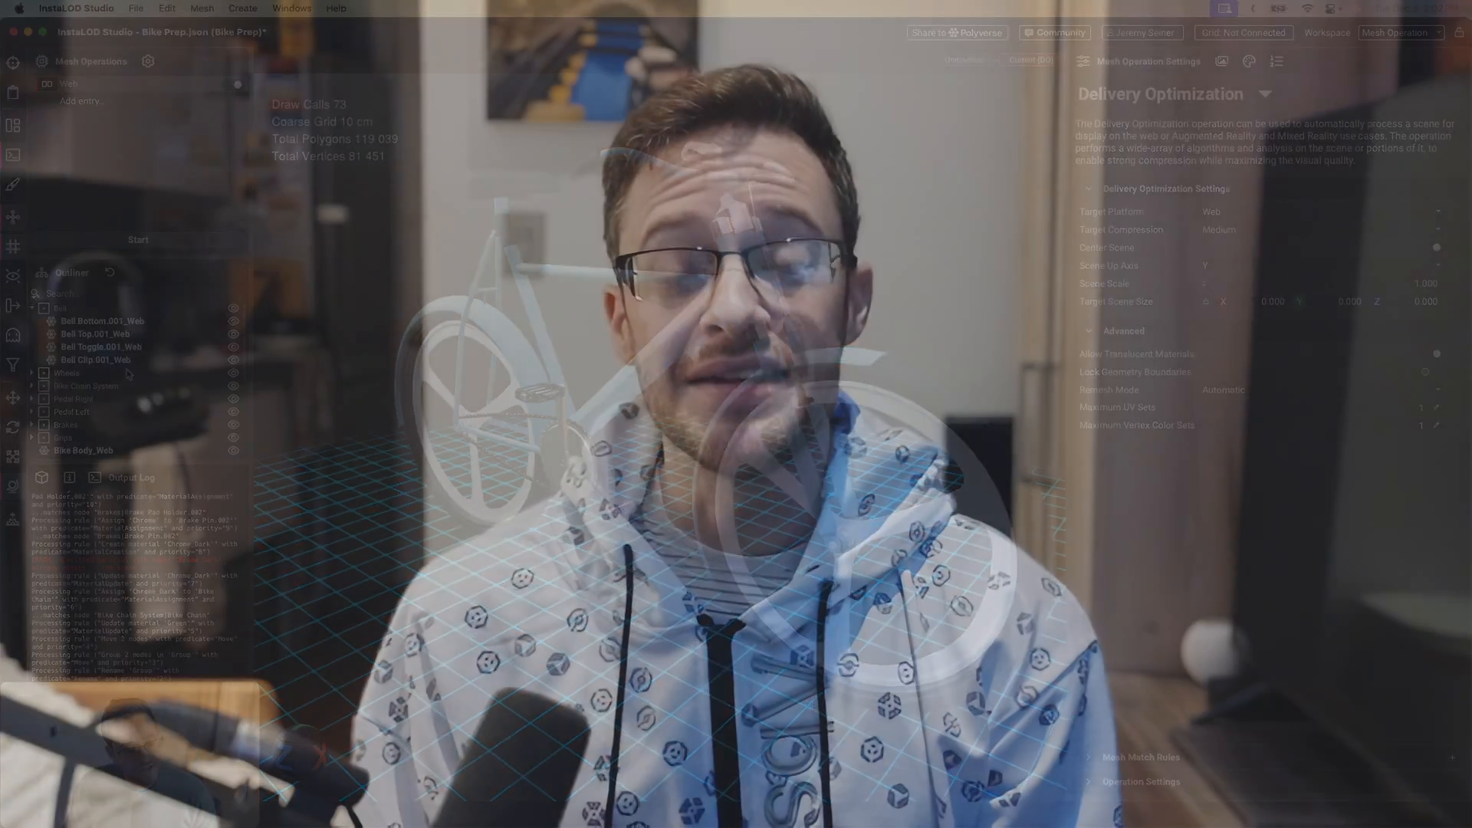